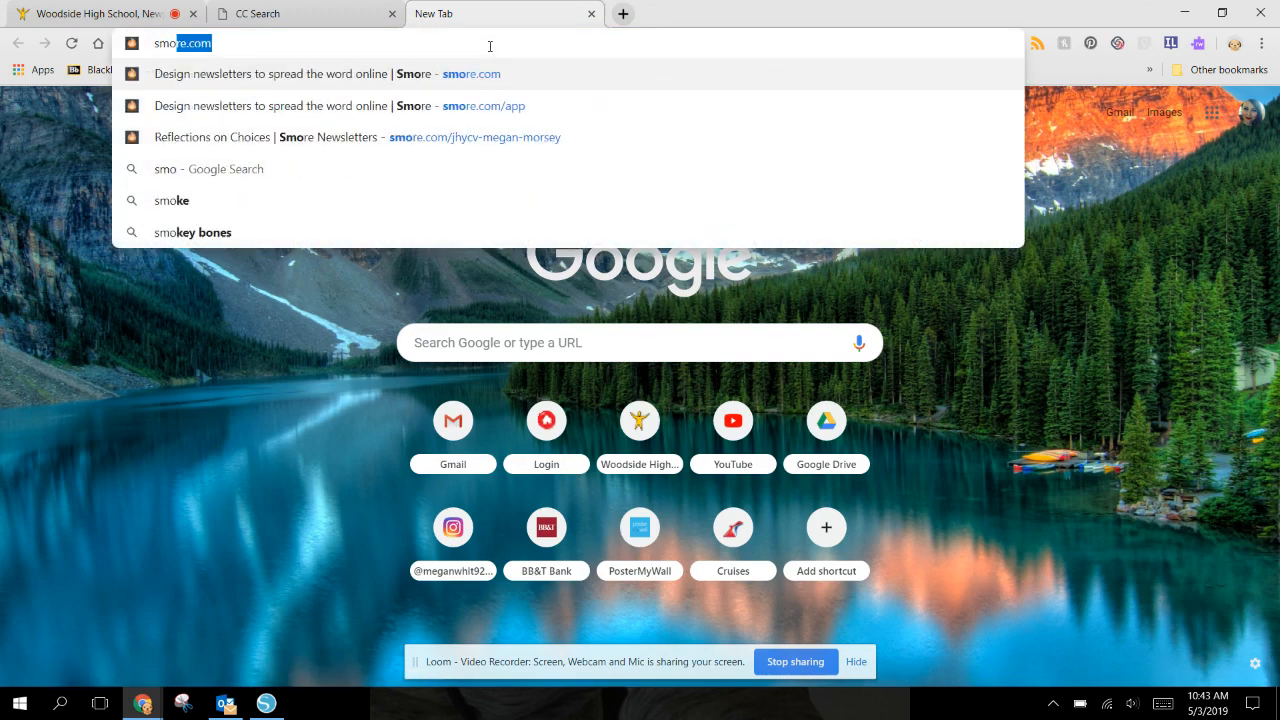
Open smore.com and log out of the account that is already signed in.
{"action": "key", "text": "Return"}
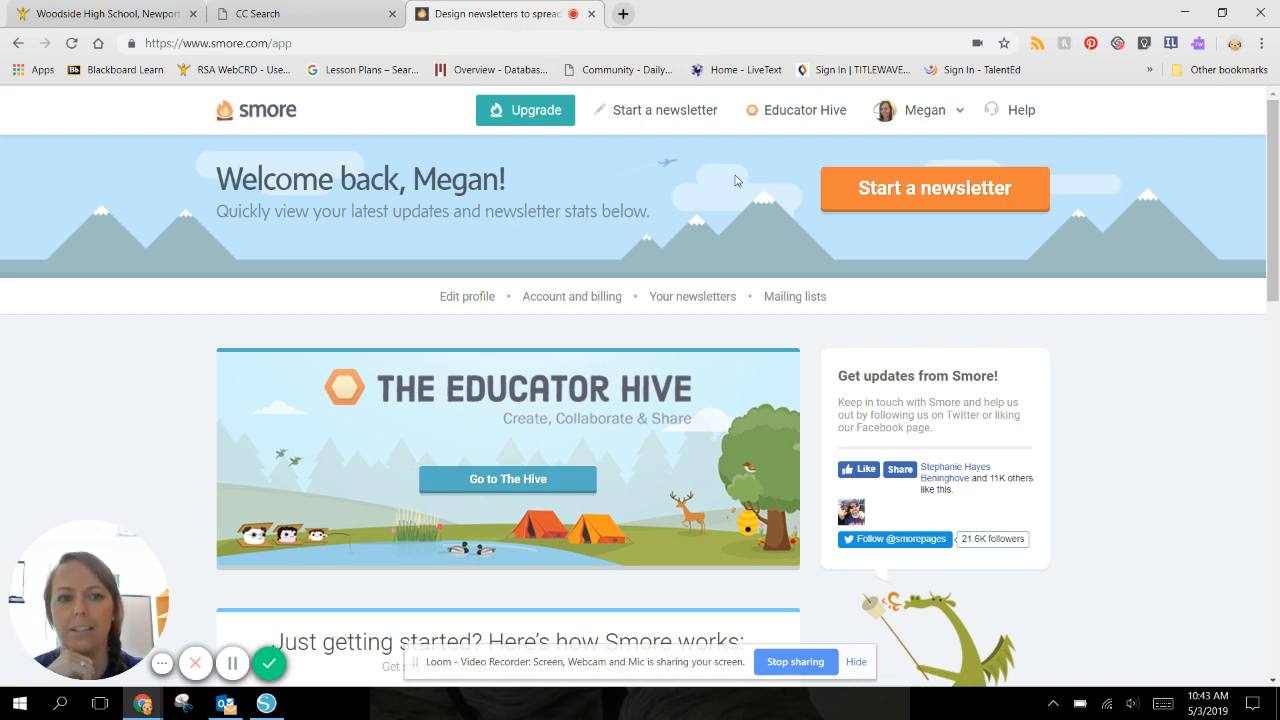
{"action": "mouse_move", "coordinate": [925, 110]}
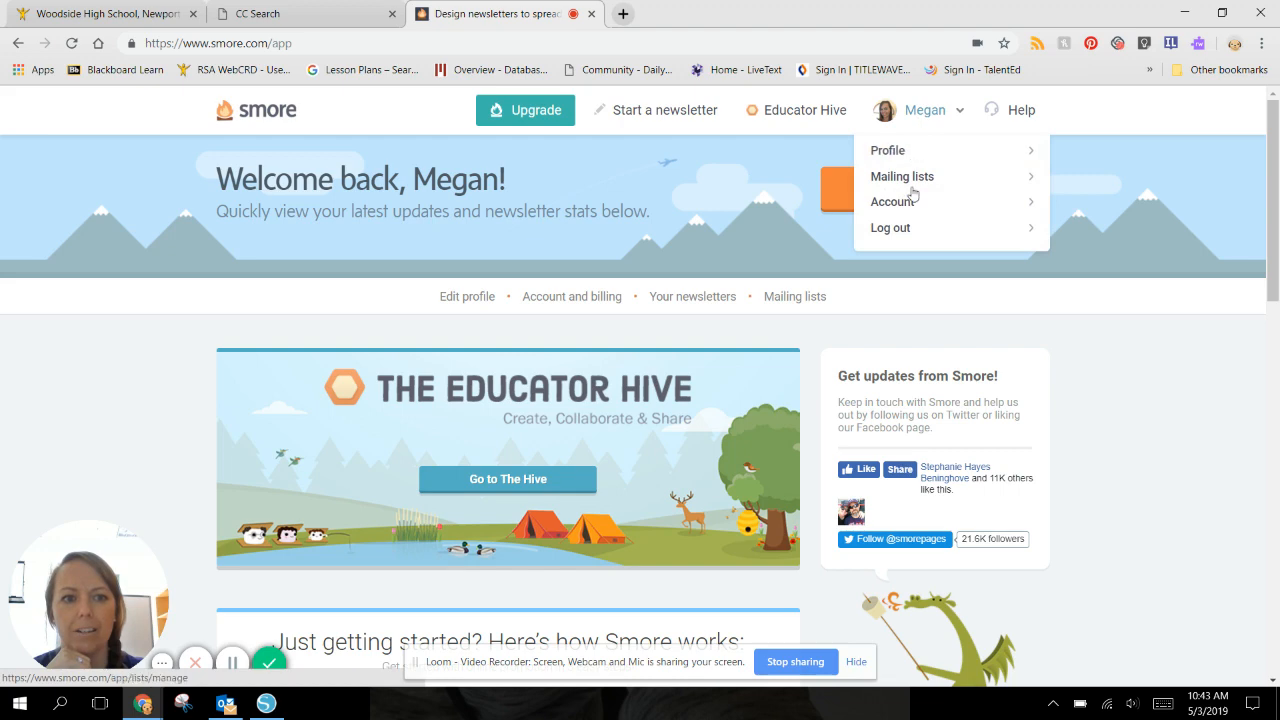
{"action": "left_click", "coordinate": [903, 230]}
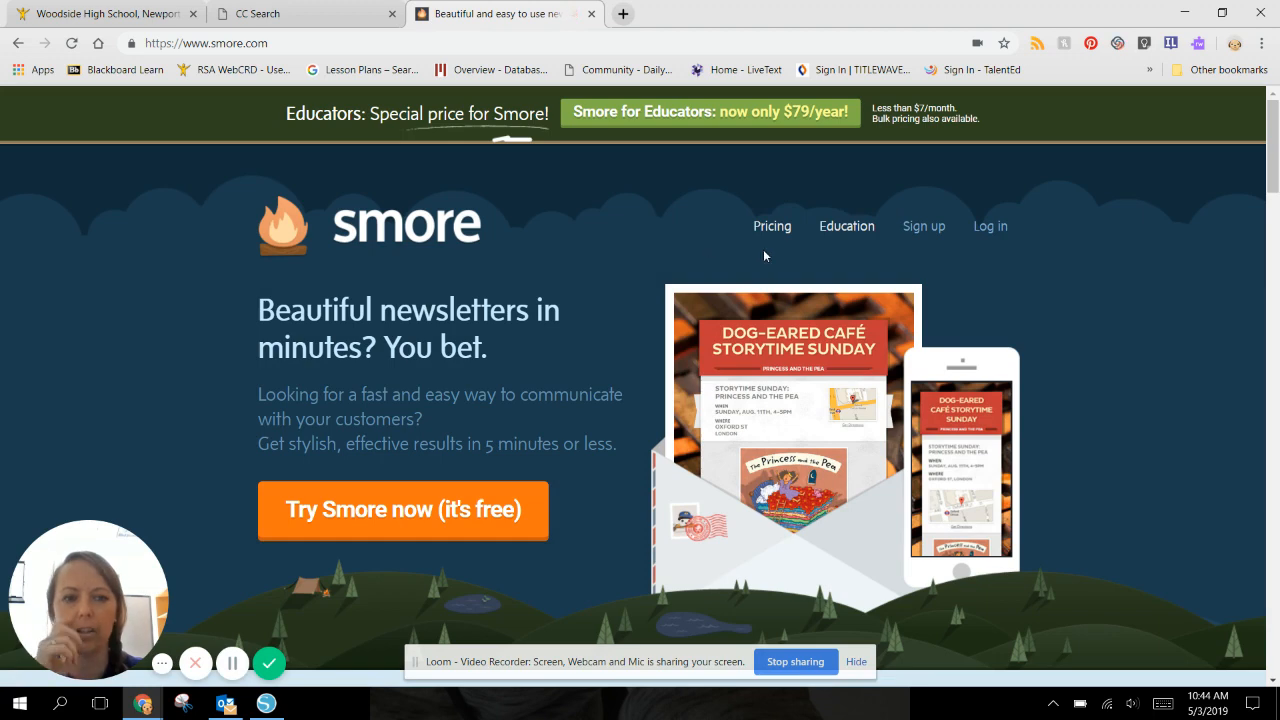
Log in to Smore through Google, using the school district account.
{"action": "left_click", "coordinate": [988, 226]}
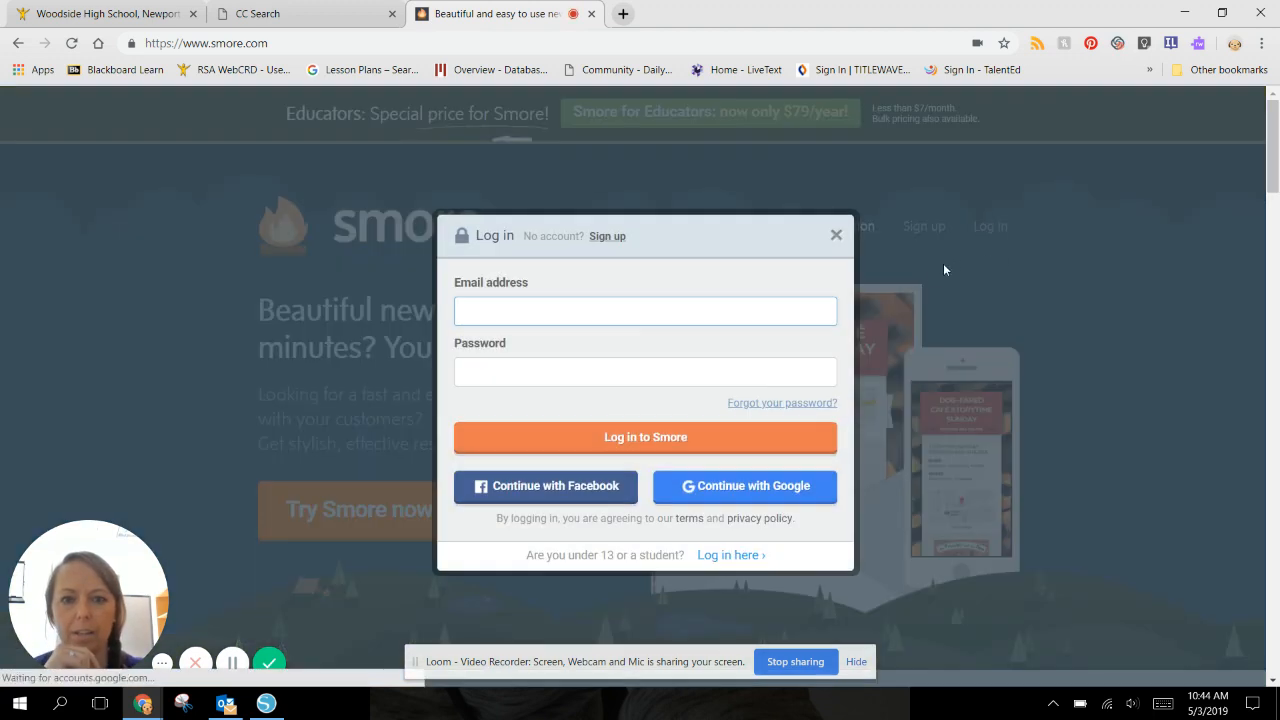
{"action": "left_click", "coordinate": [733, 489]}
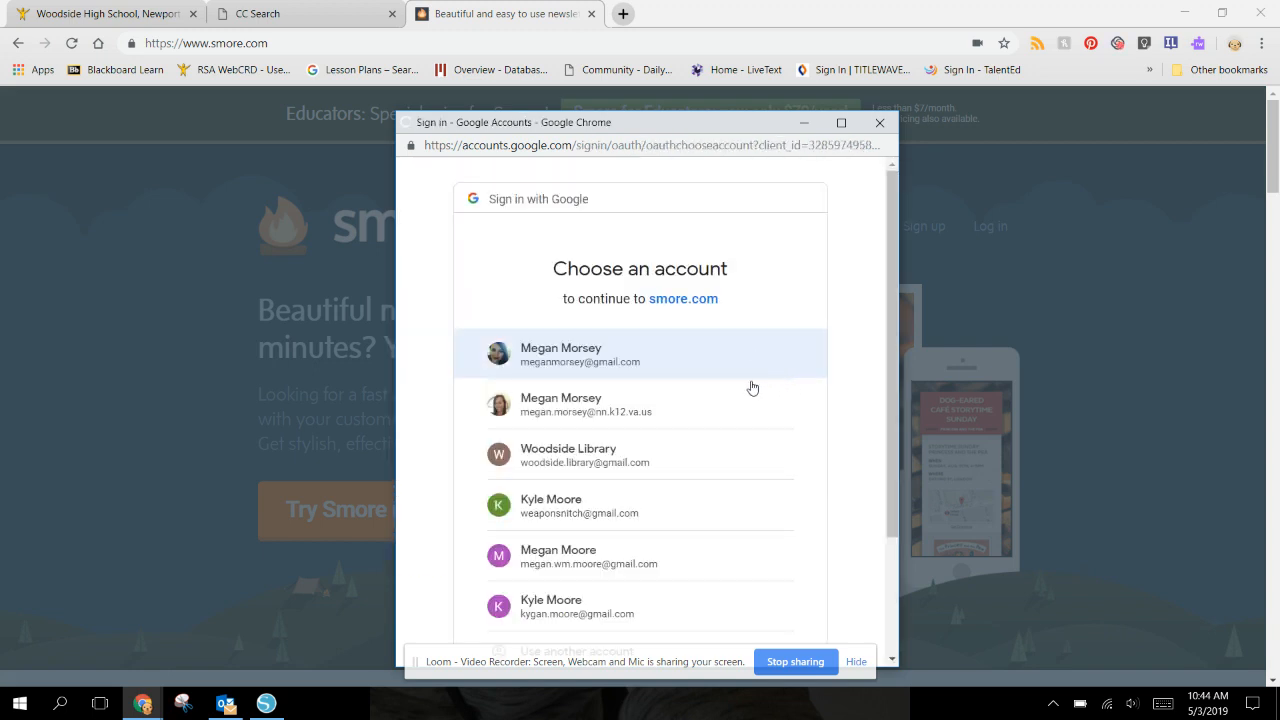
{"action": "left_click", "coordinate": [658, 410]}
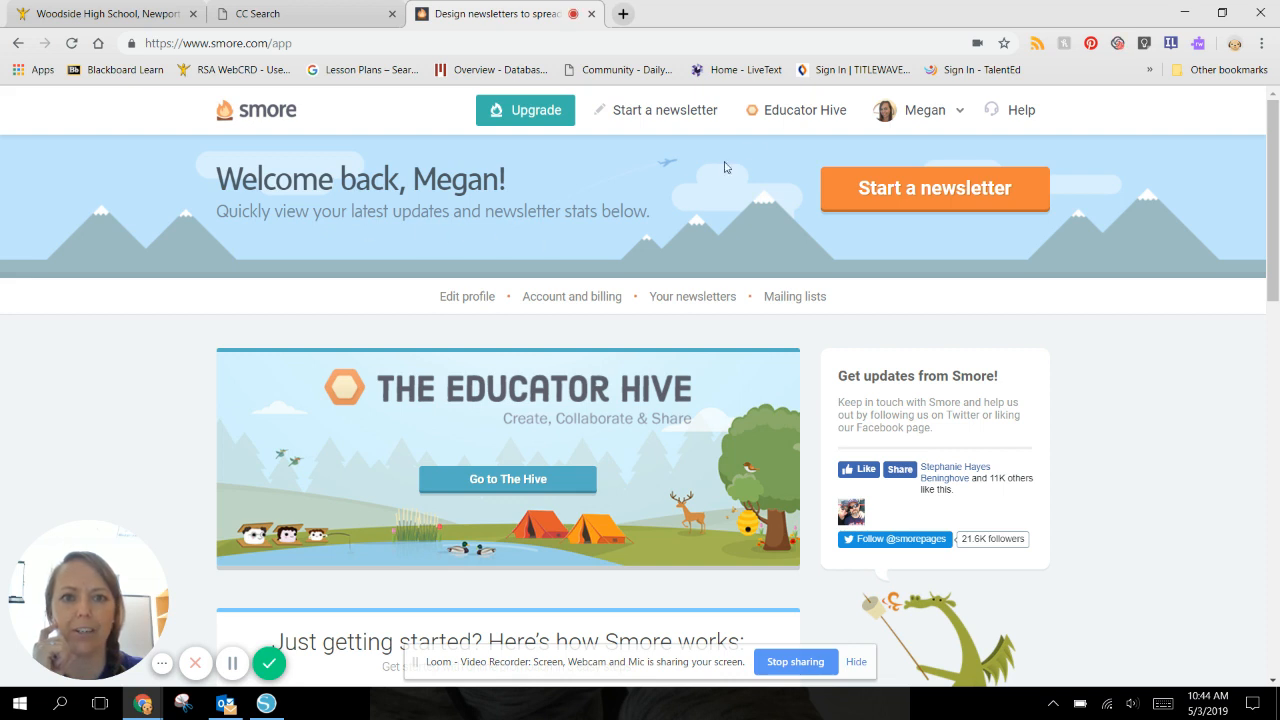
Start a newsletter from the Weekly Update template and enter "Choices This Year" as its title.
{"action": "left_click", "coordinate": [890, 187]}
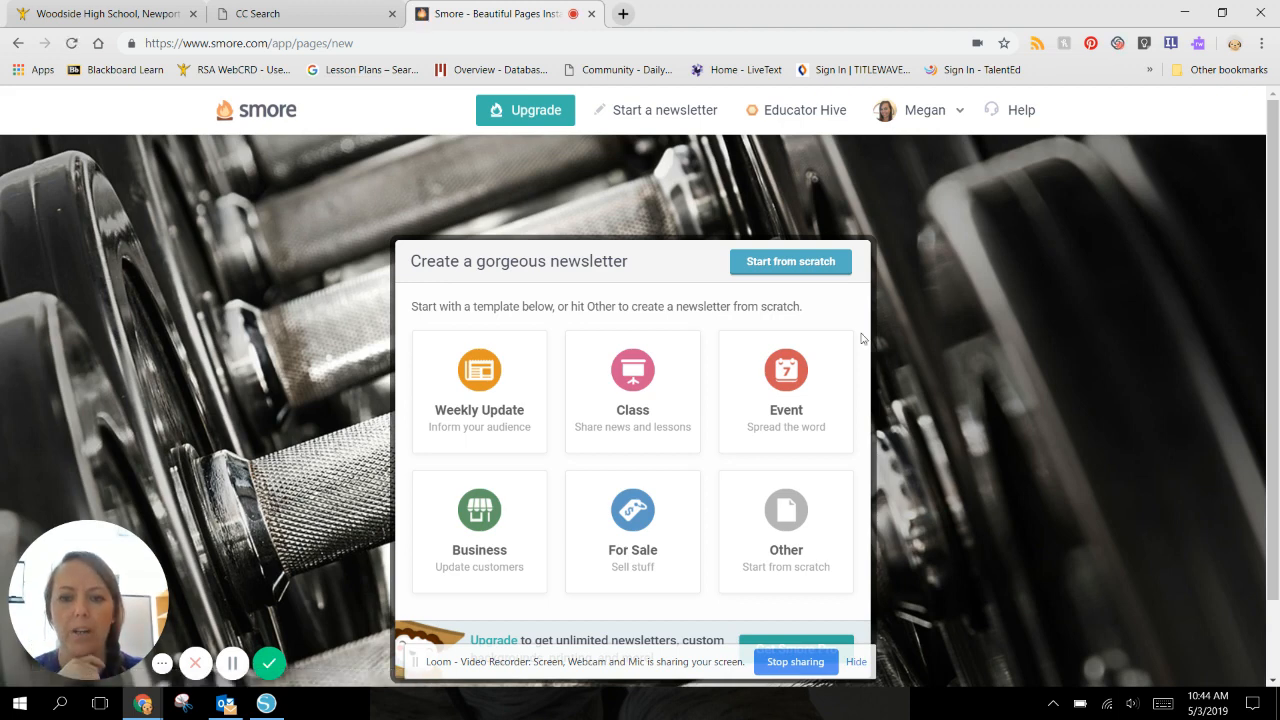
{"action": "left_click", "coordinate": [479, 384]}
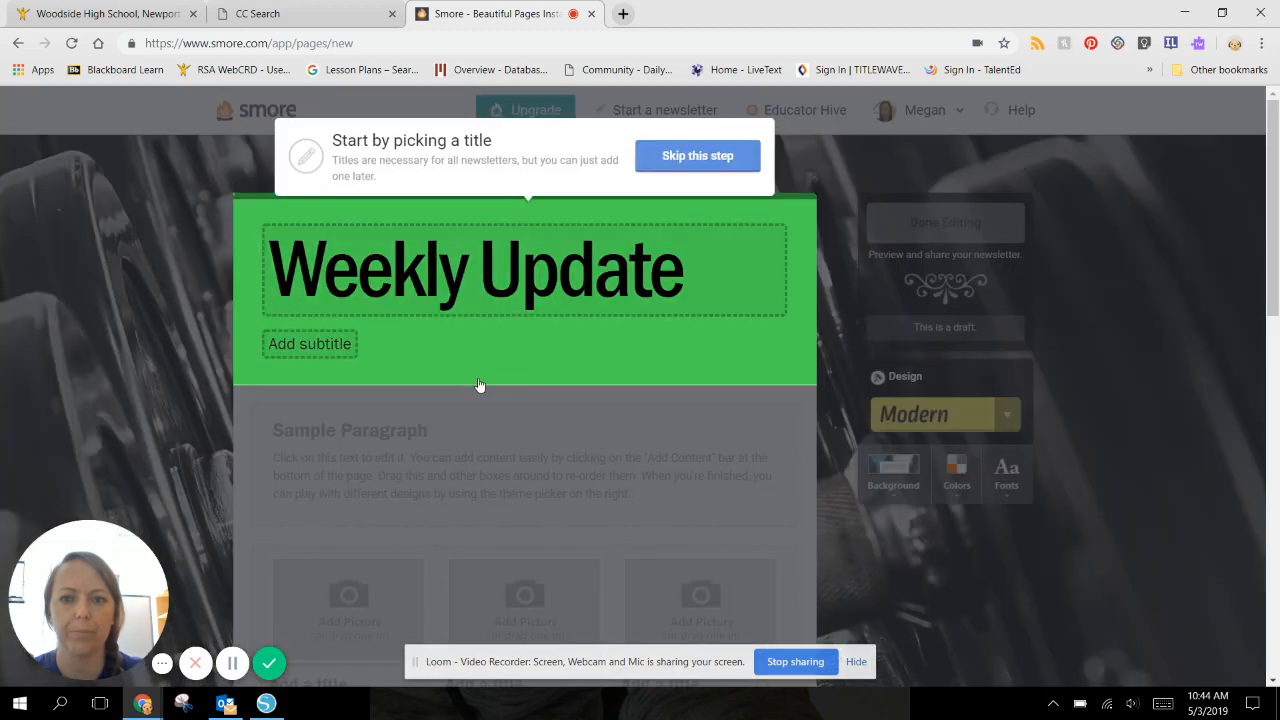
{"action": "left_click", "coordinate": [582, 272]}
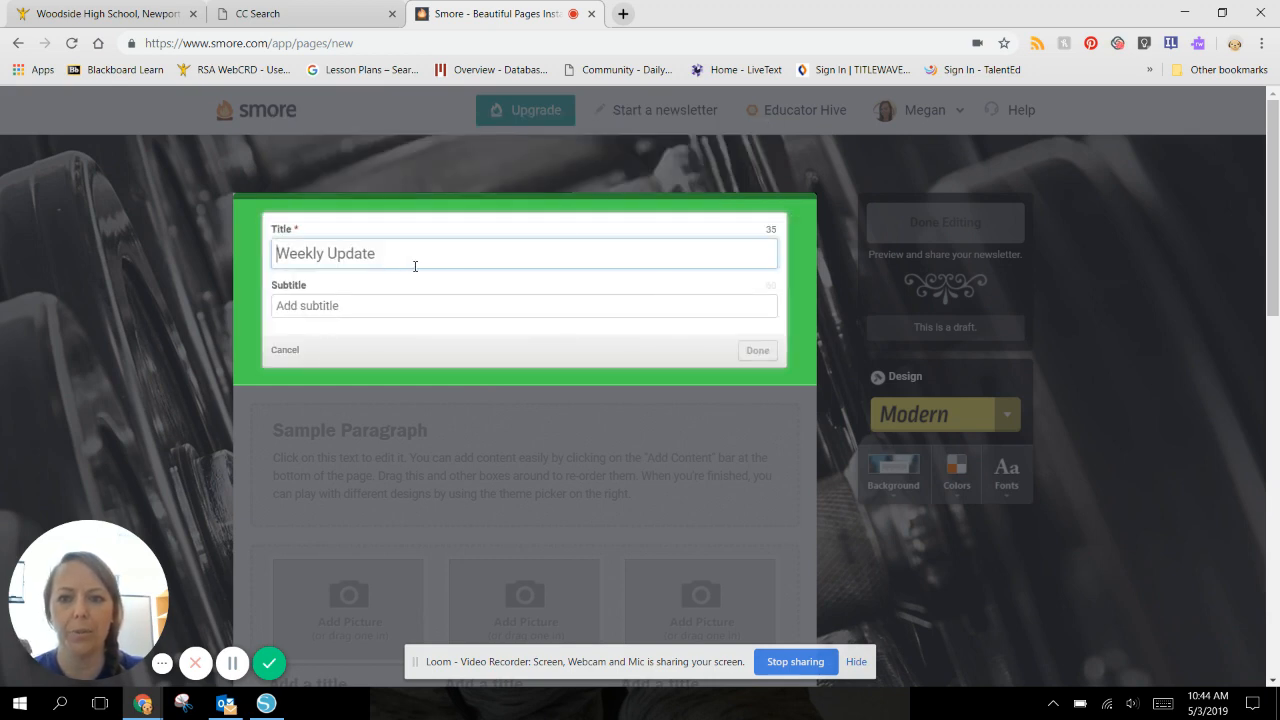
{"action": "type", "text": "Choic"}
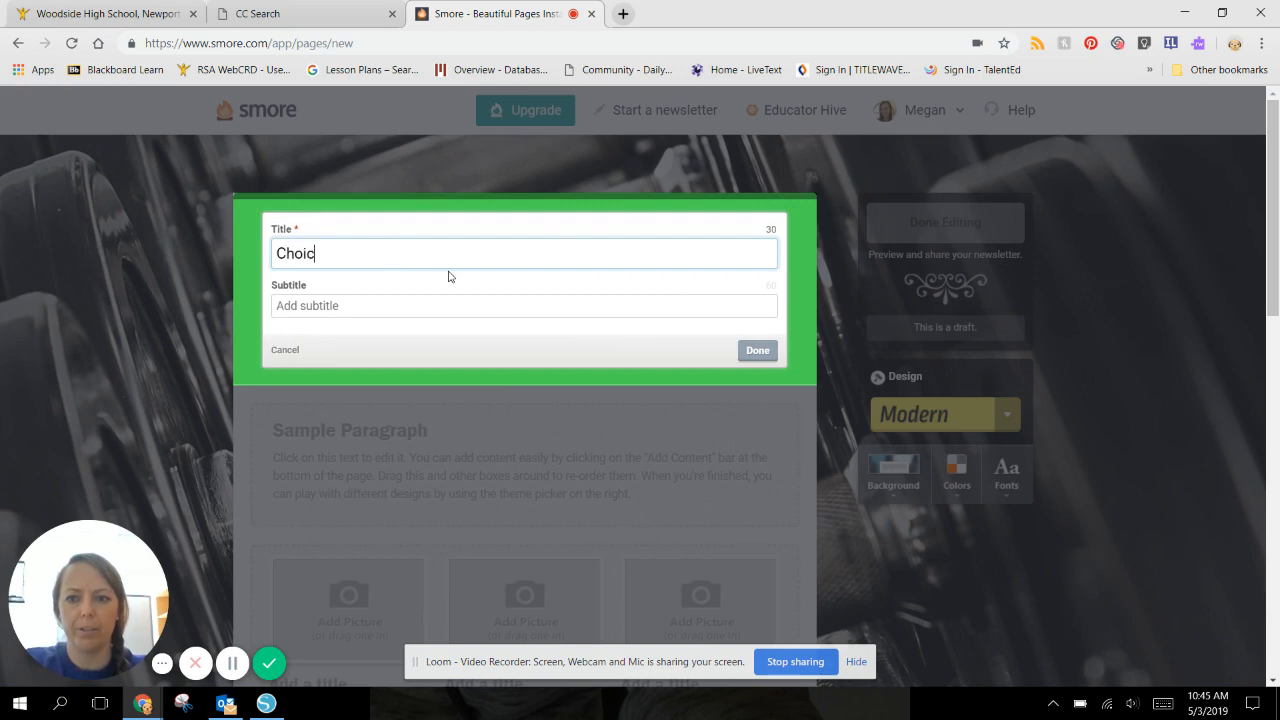
{"action": "type", "text": "es This "}
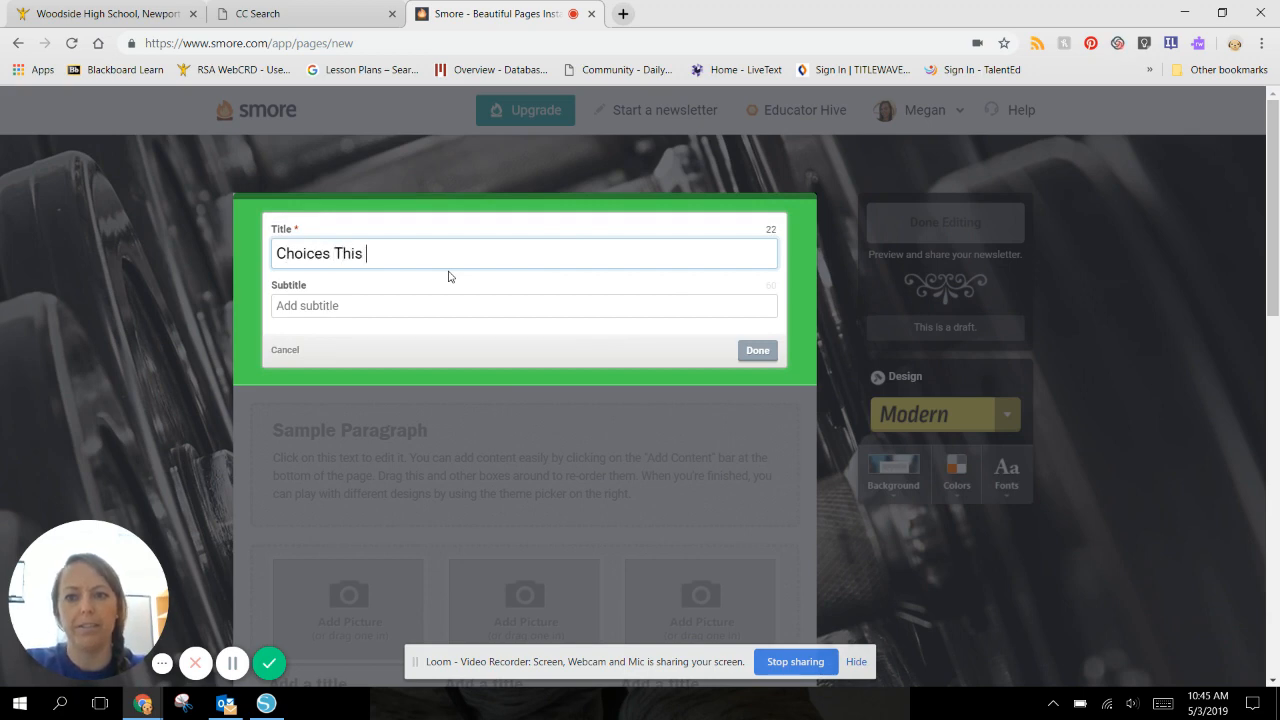
{"action": "type", "text": "Year"}
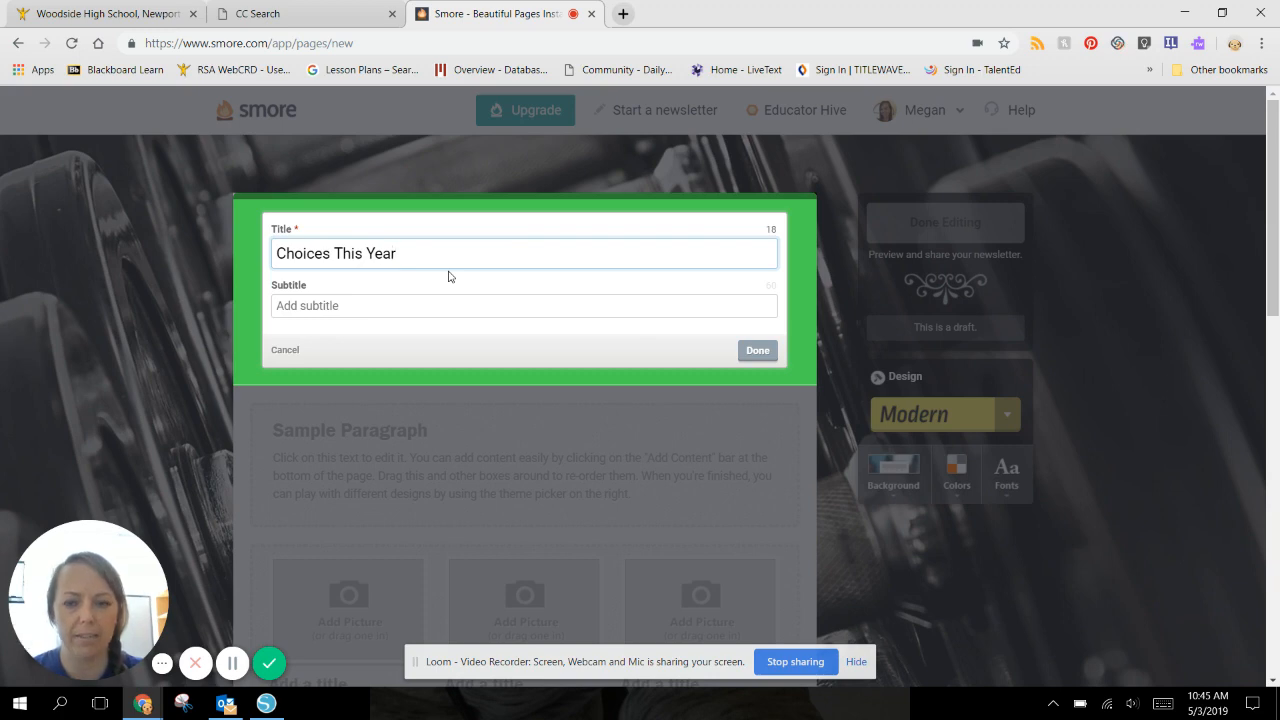
Enter the author's full name followed by ", 1st period" as the subtitle and save the newsletter heading.
{"action": "left_click", "coordinate": [443, 307]}
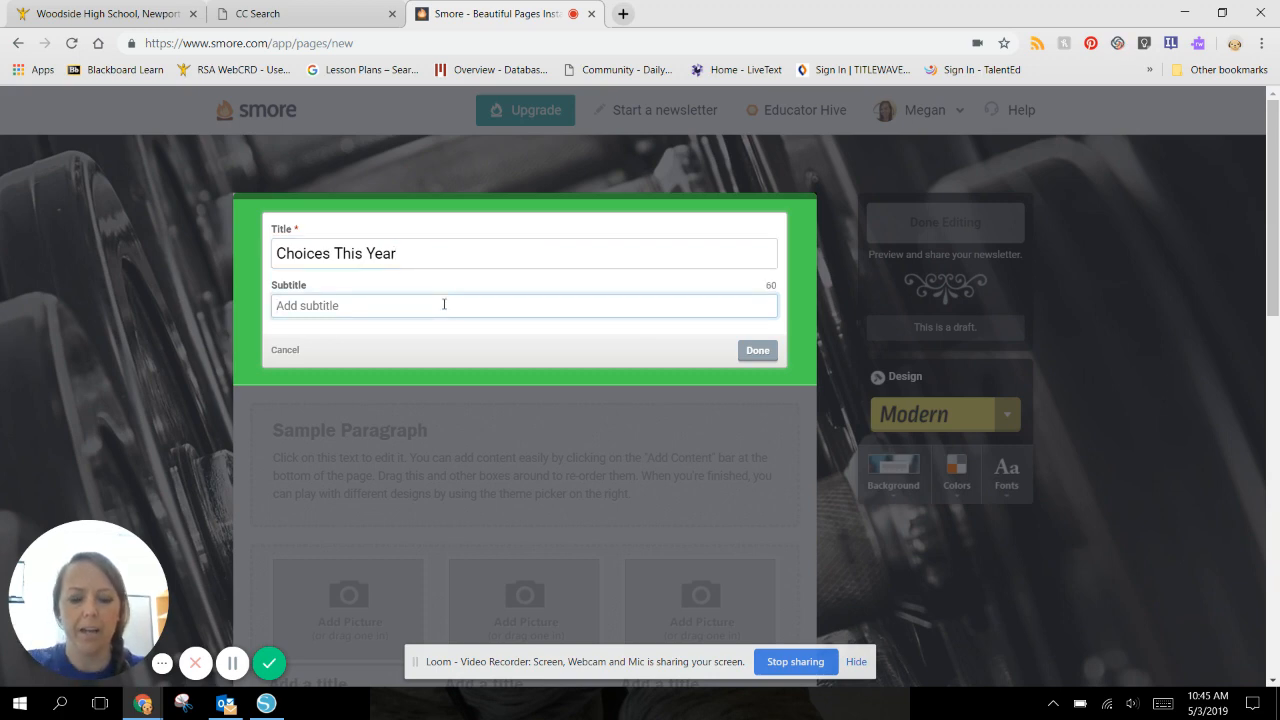
{"action": "type", "text": "Megan Morsey, 1st period"}
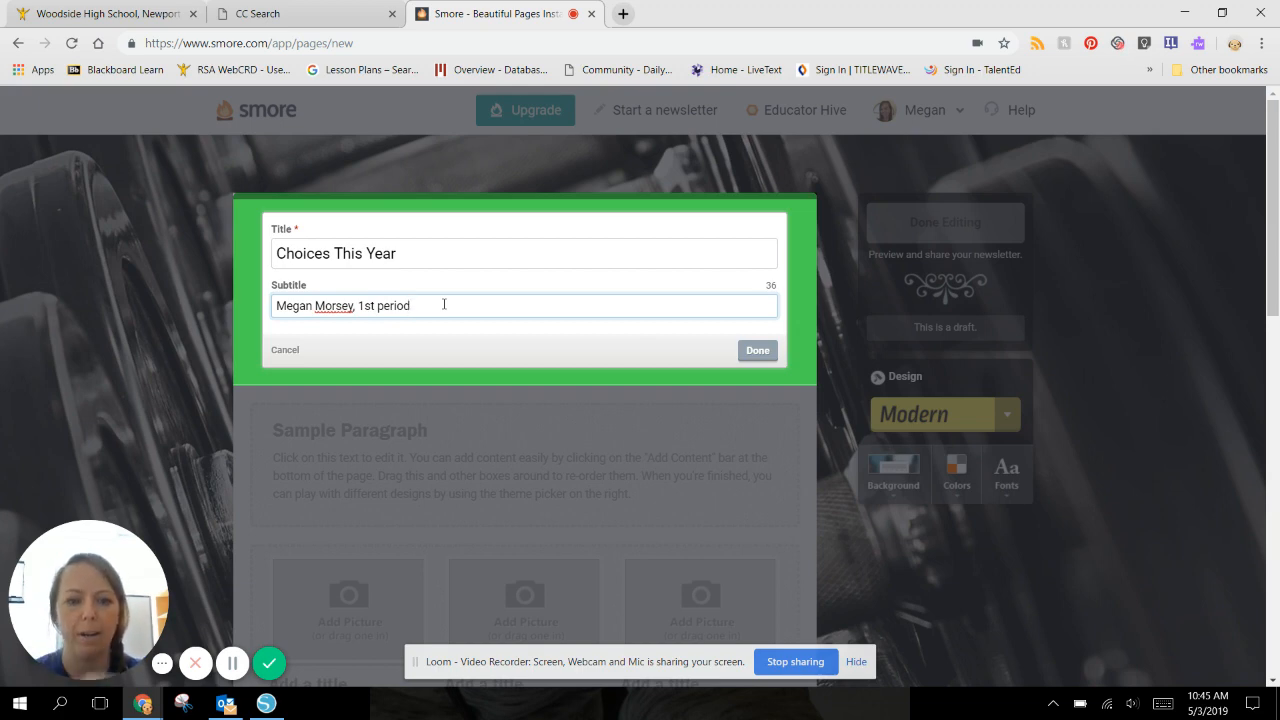
{"action": "left_click", "coordinate": [755, 353]}
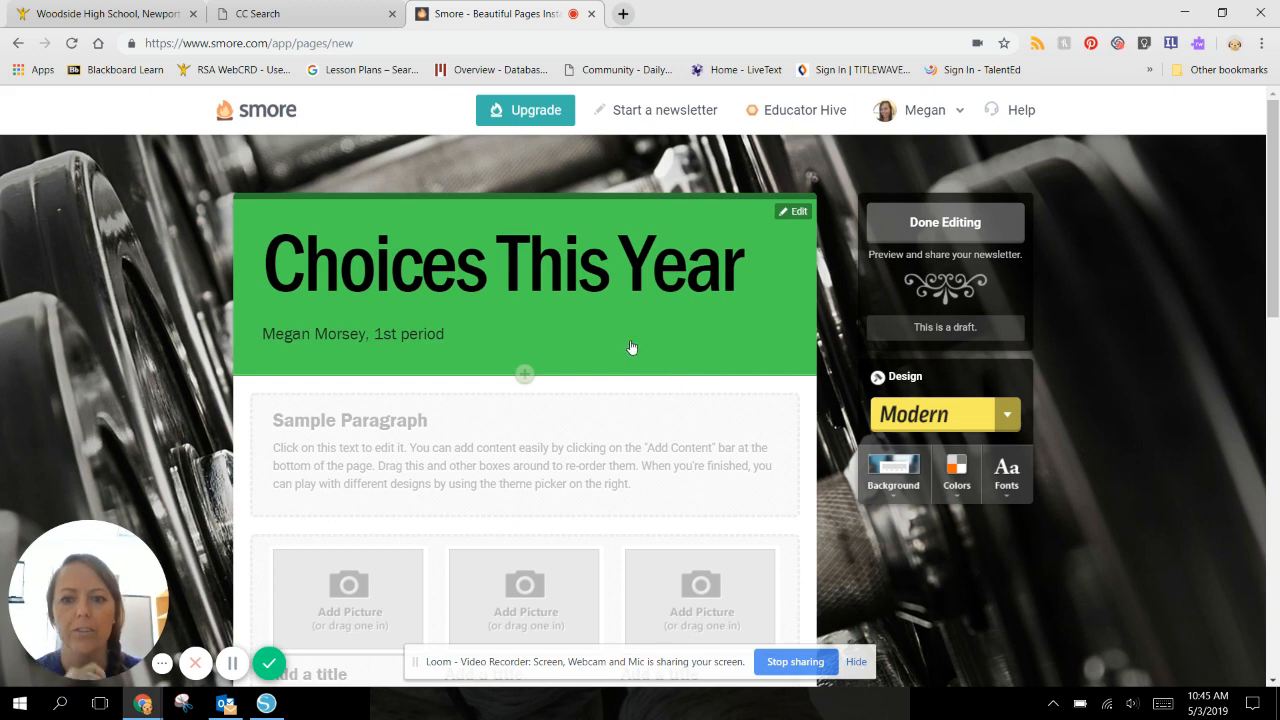
Look through the template's sample paragraphs, picture row, title and About us sections down to the add-content area.
{"action": "scroll", "coordinate": [631, 347], "scroll_direction": "down", "scroll_amount": 2}
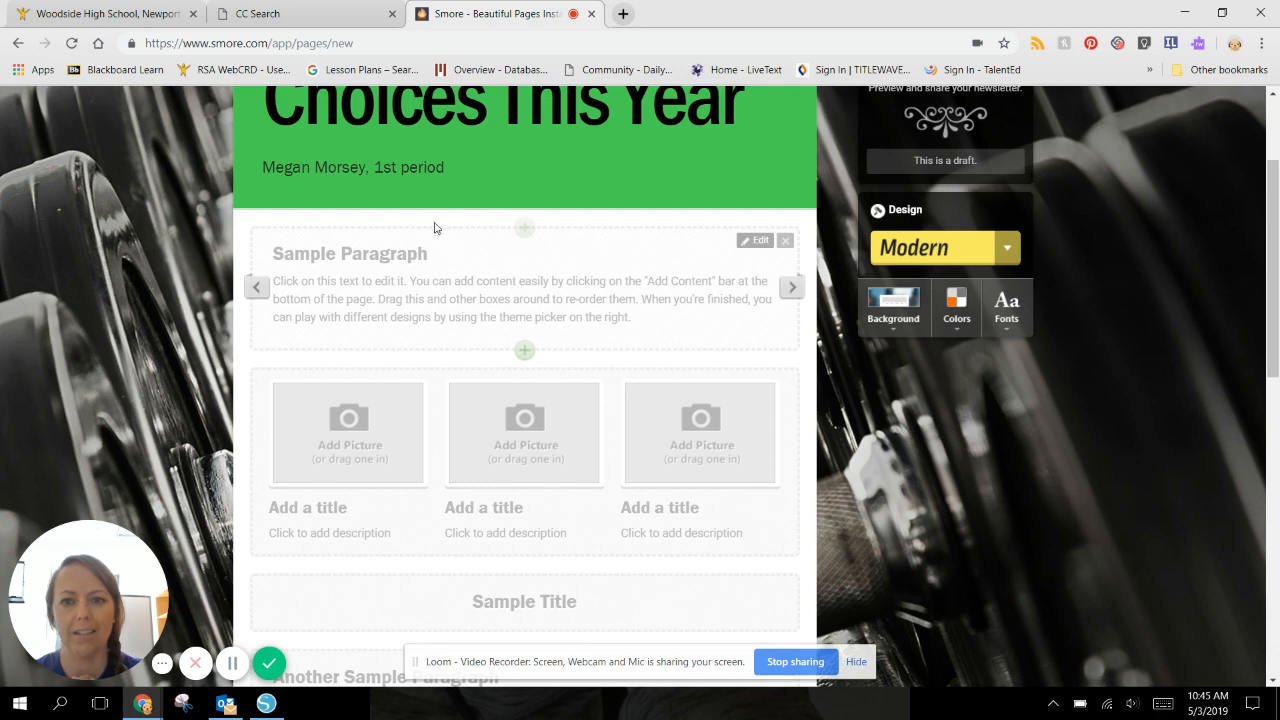
{"action": "scroll", "coordinate": [555, 422], "scroll_direction": "down", "scroll_amount": 1}
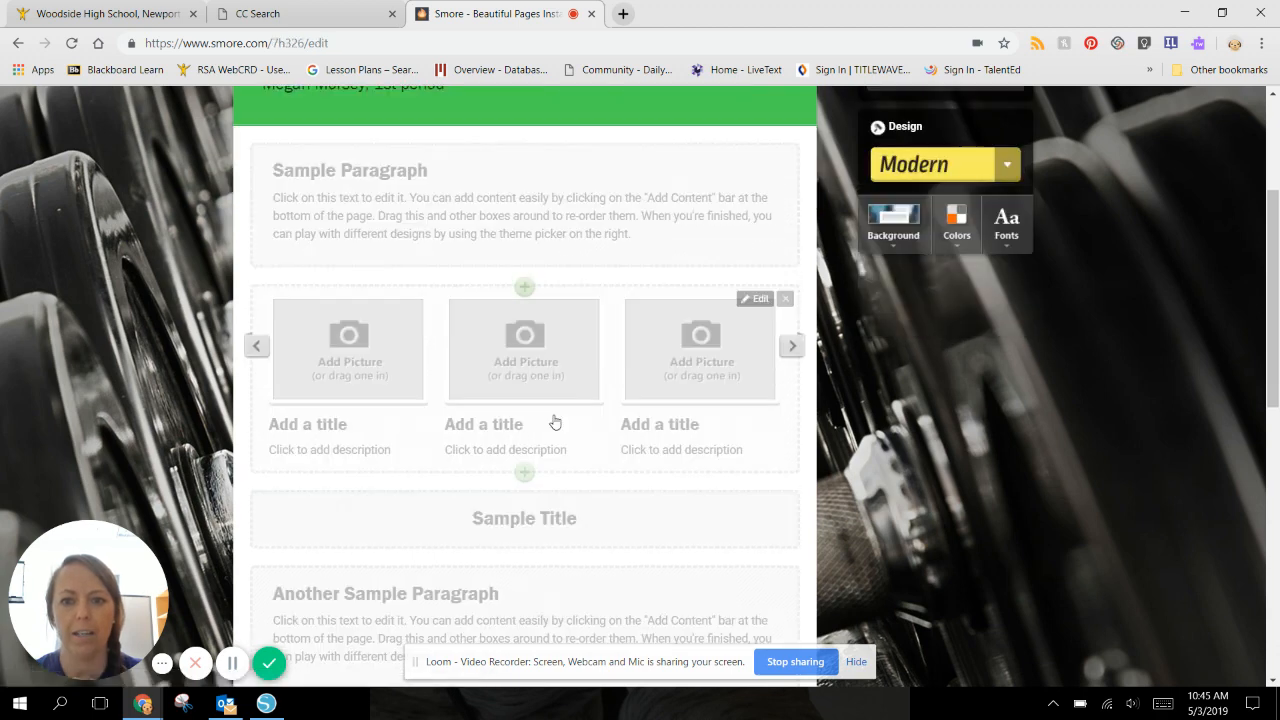
{"action": "scroll", "coordinate": [643, 434], "scroll_direction": "down", "scroll_amount": 1}
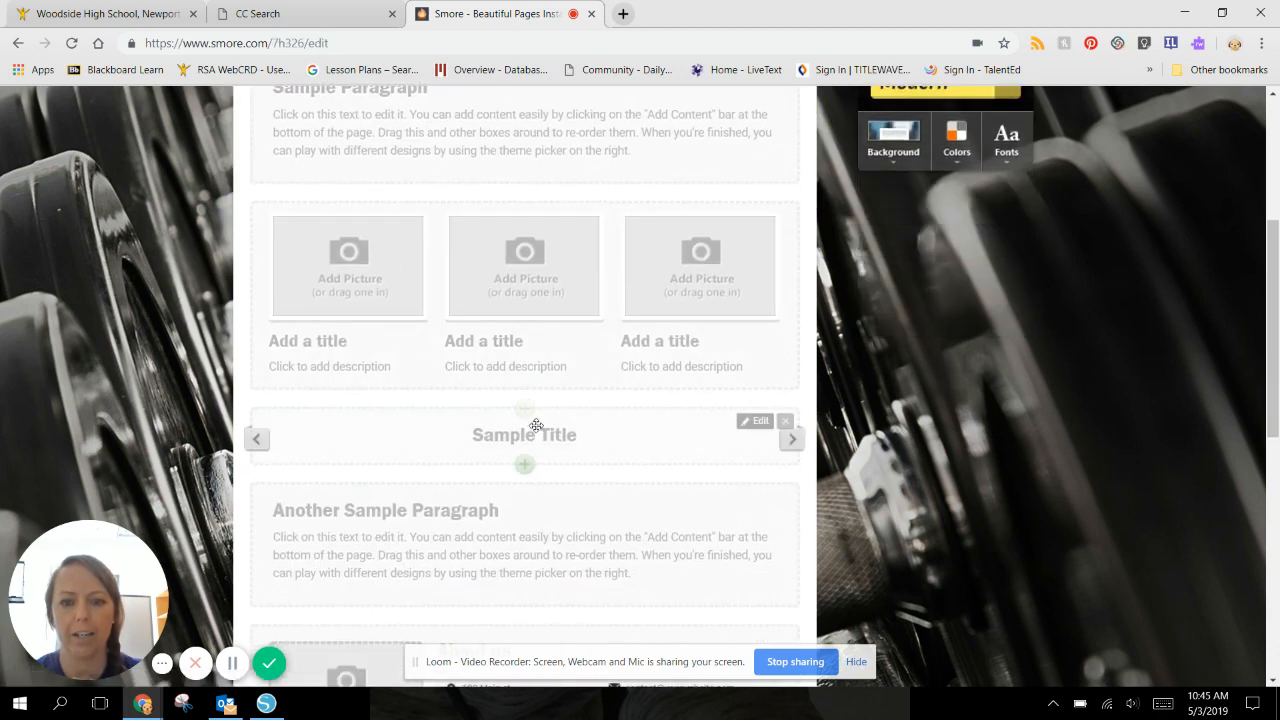
{"action": "scroll", "coordinate": [620, 450], "scroll_direction": "down", "scroll_amount": 1}
{"action": "scroll", "coordinate": [573, 415], "scroll_direction": "down", "scroll_amount": 1}
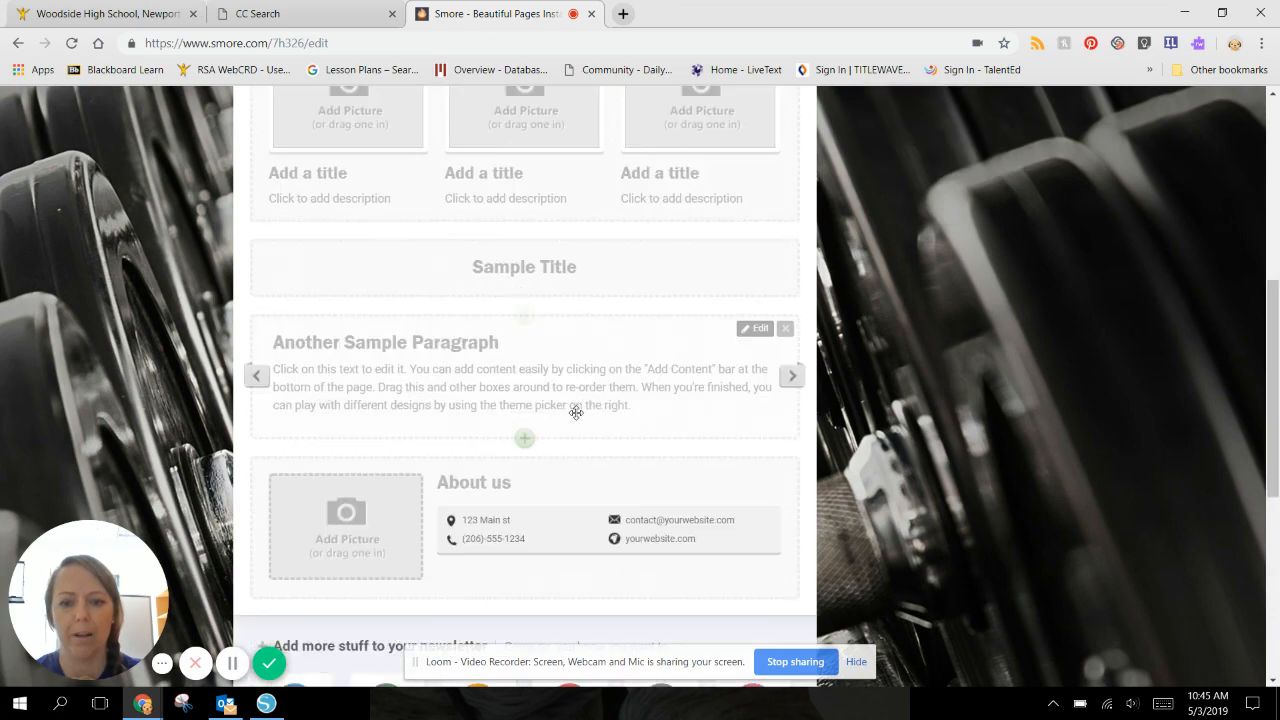
{"action": "scroll", "coordinate": [576, 412], "scroll_direction": "down", "scroll_amount": 1}
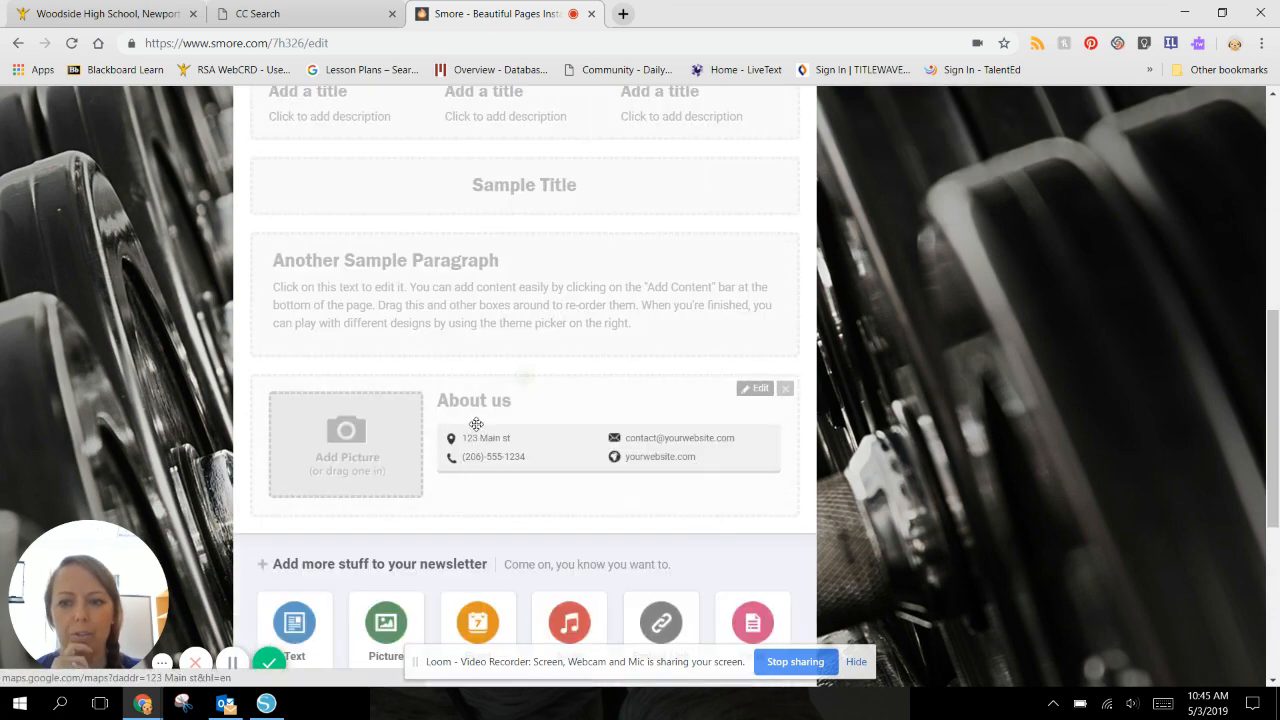
{"action": "scroll", "coordinate": [534, 420], "scroll_direction": "up", "scroll_amount": 2}
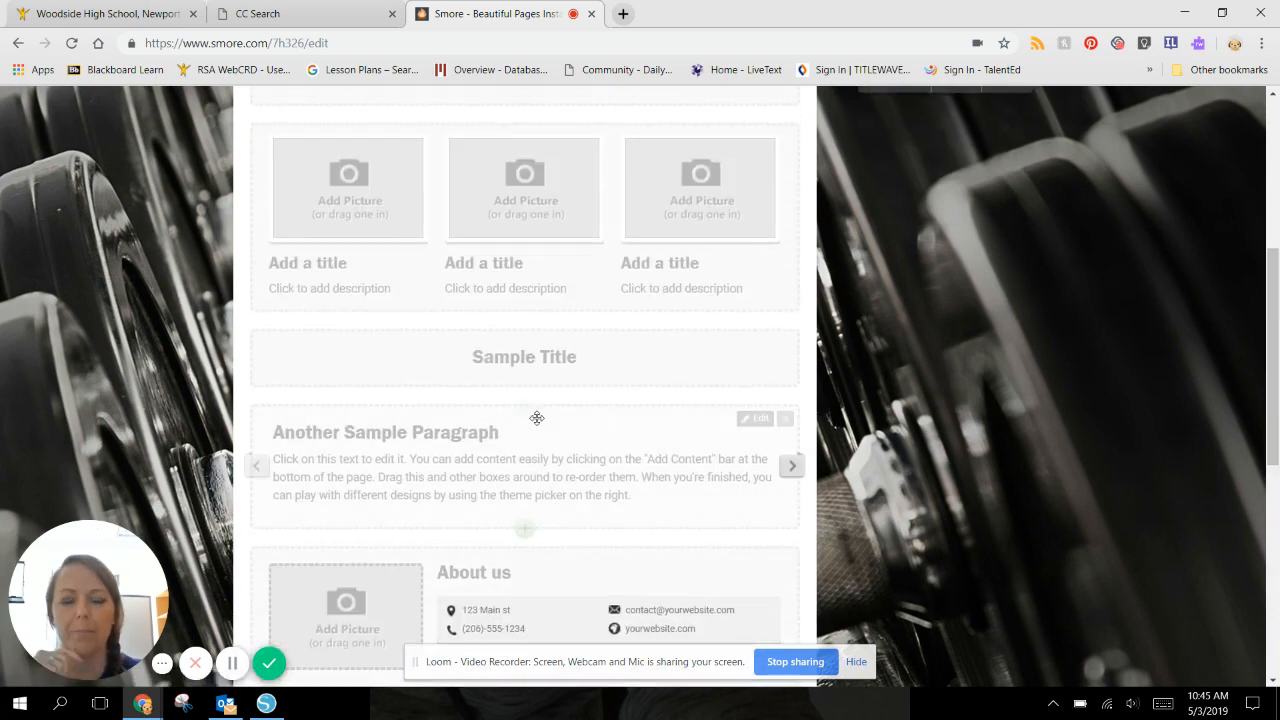
{"action": "scroll", "coordinate": [537, 418], "scroll_direction": "up", "scroll_amount": 5}
{"action": "scroll", "coordinate": [580, 371], "scroll_direction": "down", "scroll_amount": 2}
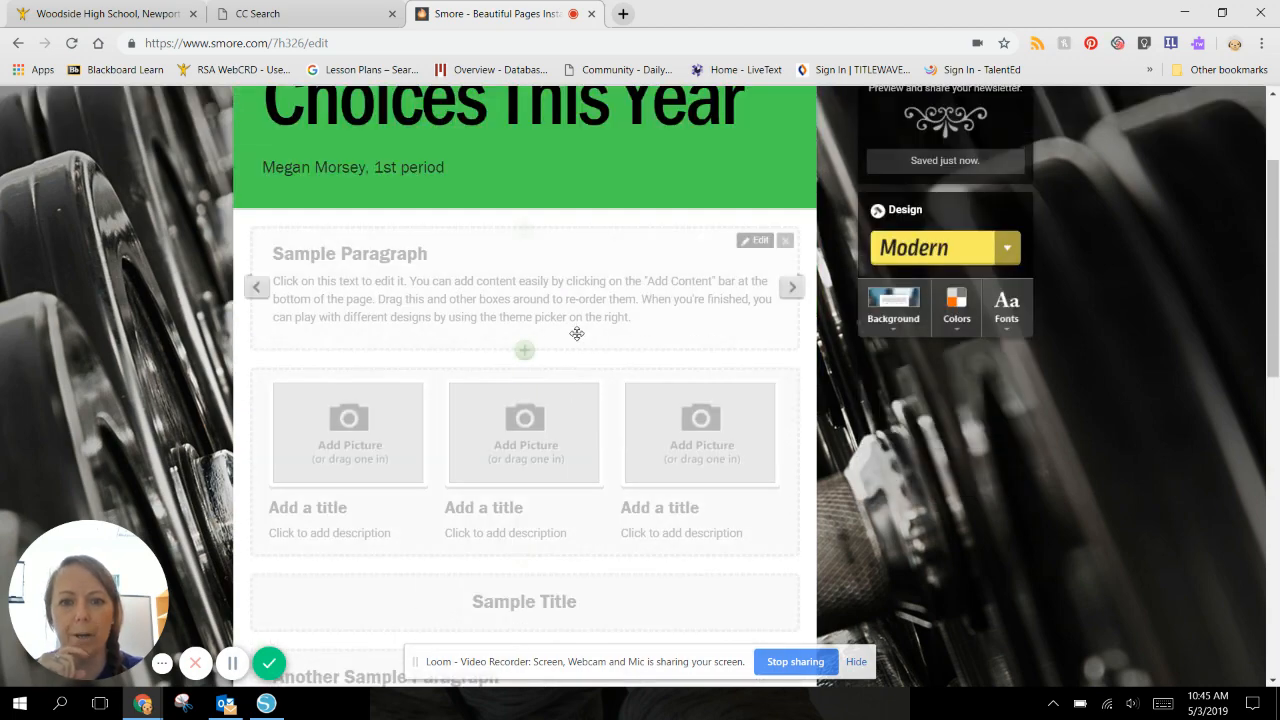
{"action": "scroll", "coordinate": [577, 333], "scroll_direction": "up", "scroll_amount": 2}
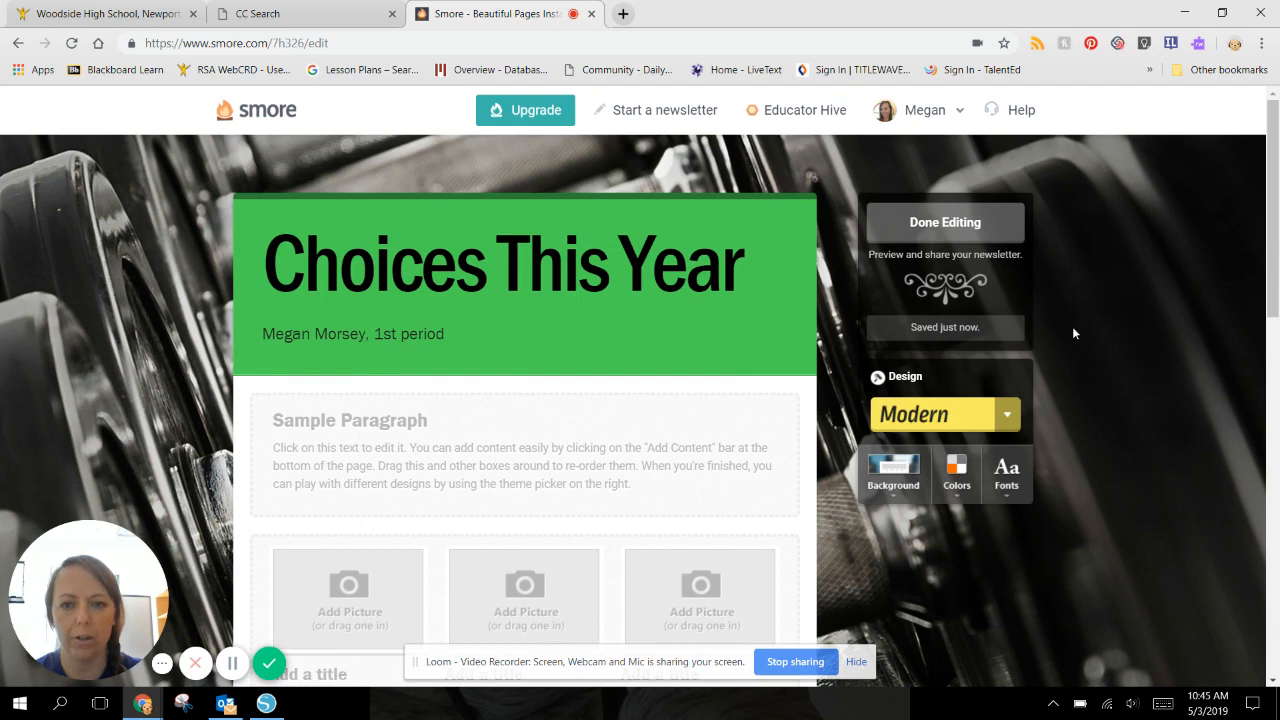
Apply the Handwritten design to the newsletter.
{"action": "scroll", "coordinate": [1063, 330], "scroll_direction": "down", "scroll_amount": 1}
{"action": "left_click", "coordinate": [1009, 339]}
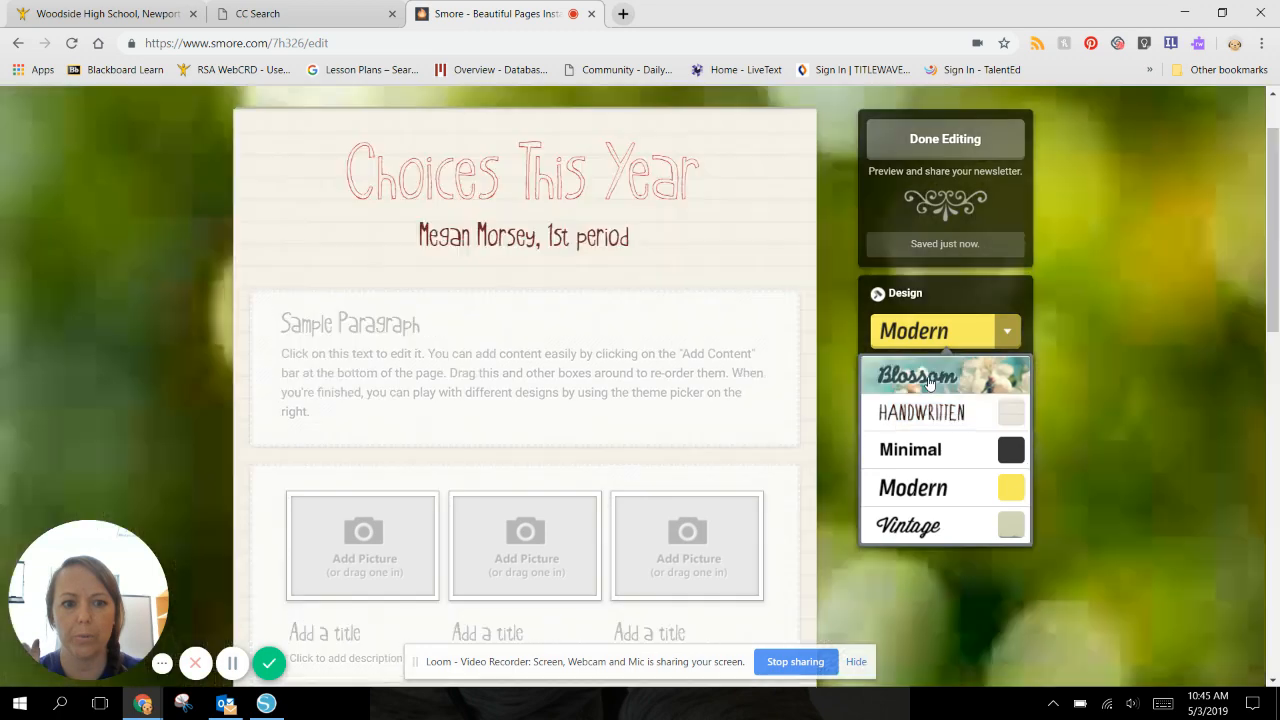
{"action": "left_click", "coordinate": [921, 412]}
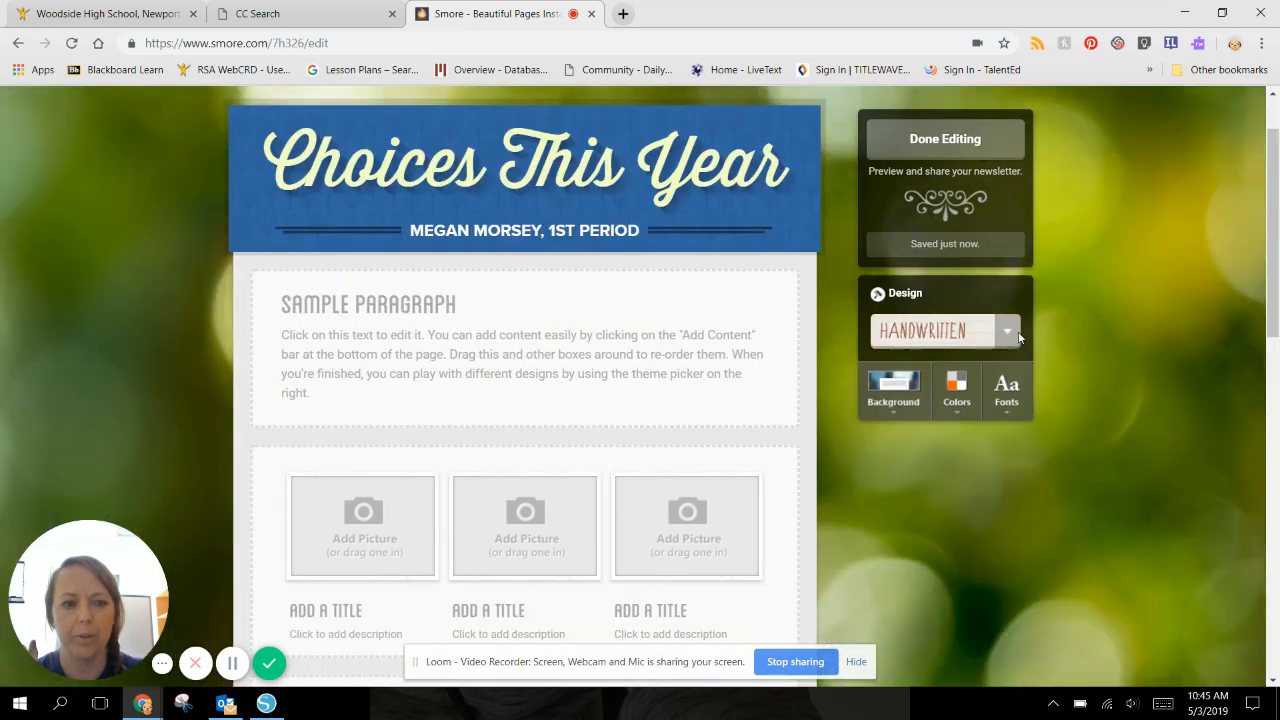
{"action": "left_click", "coordinate": [1009, 339]}
{"action": "left_click", "coordinate": [943, 416]}
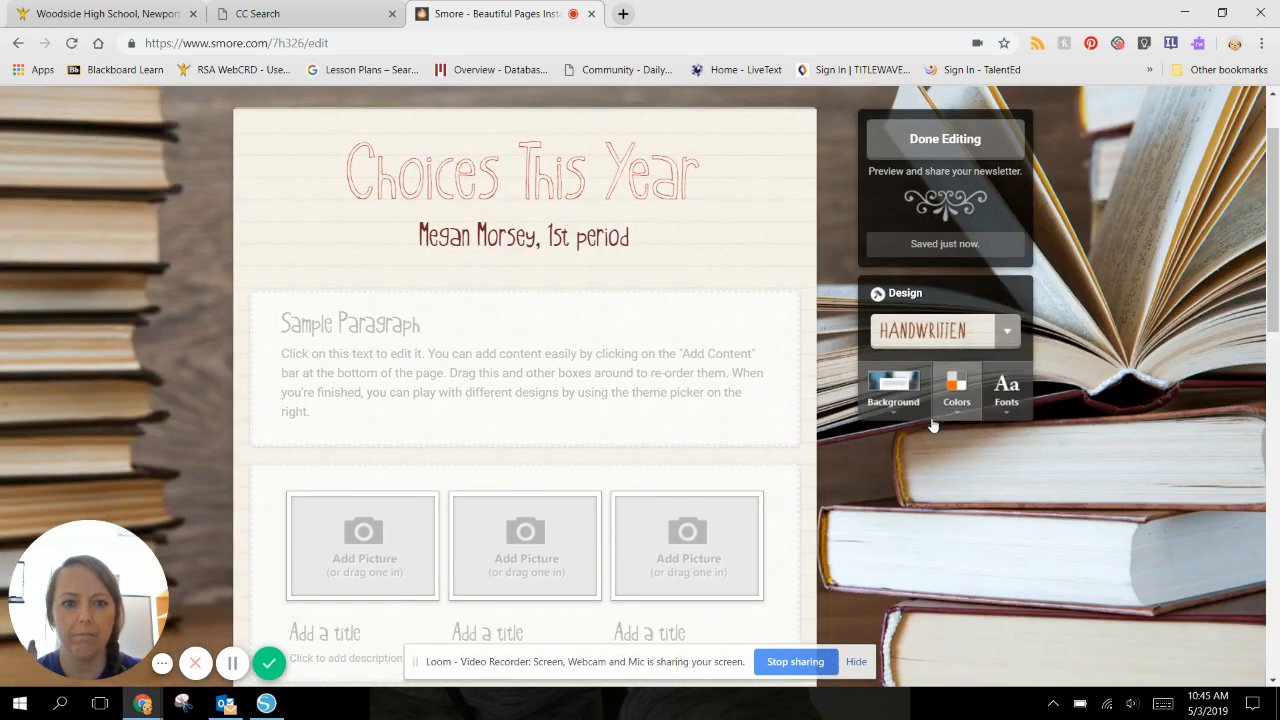
Try the Minimal design with the light blue patterned background.
{"action": "left_click", "coordinate": [1005, 336]}
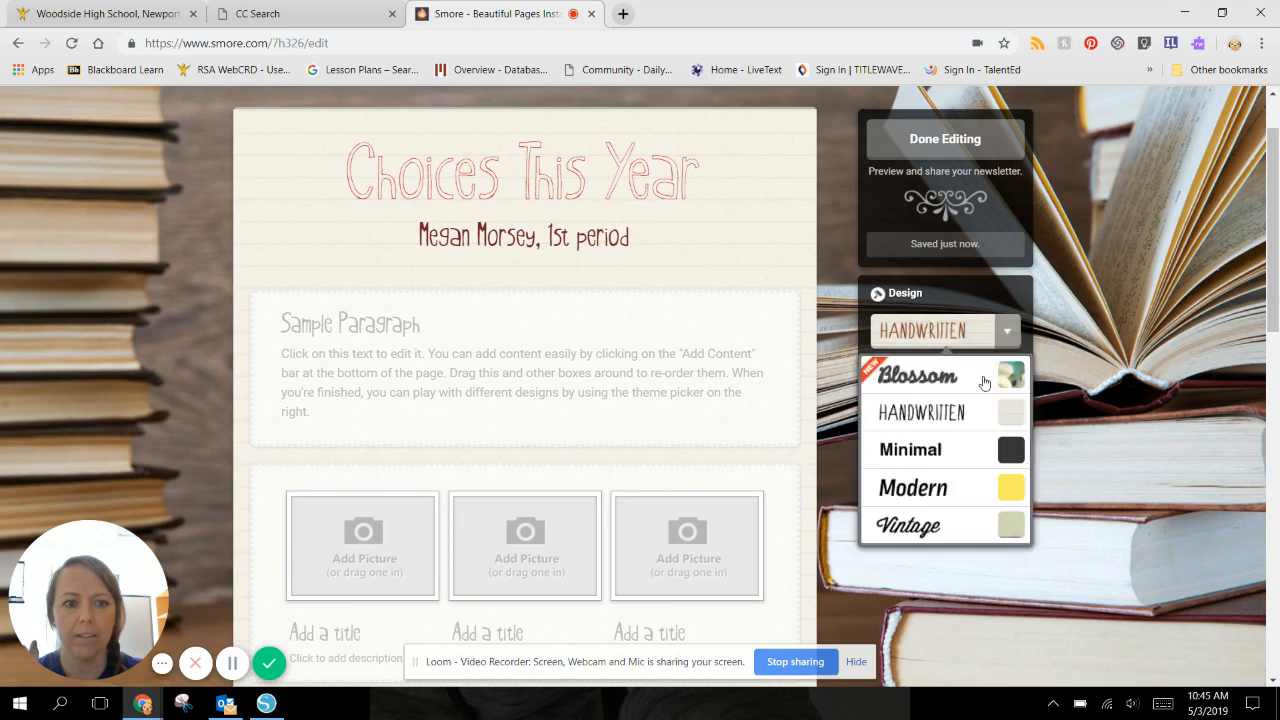
{"action": "left_click", "coordinate": [956, 445]}
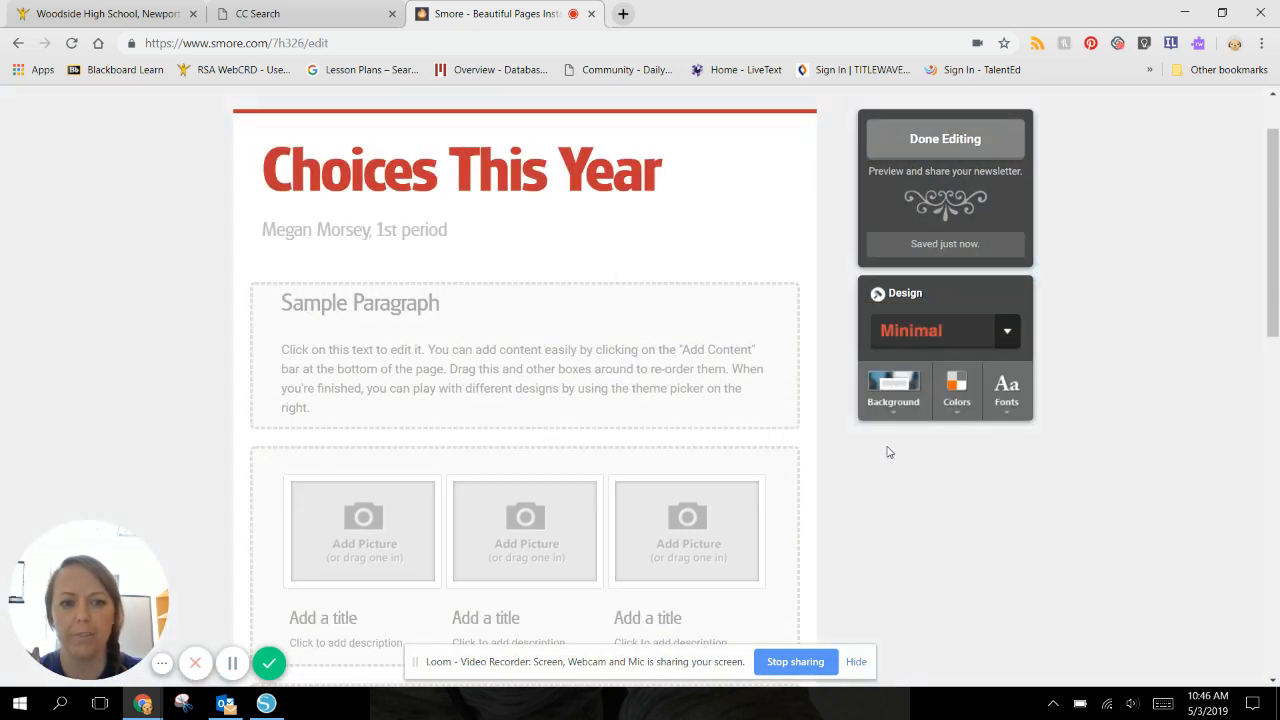
{"action": "left_click", "coordinate": [893, 390]}
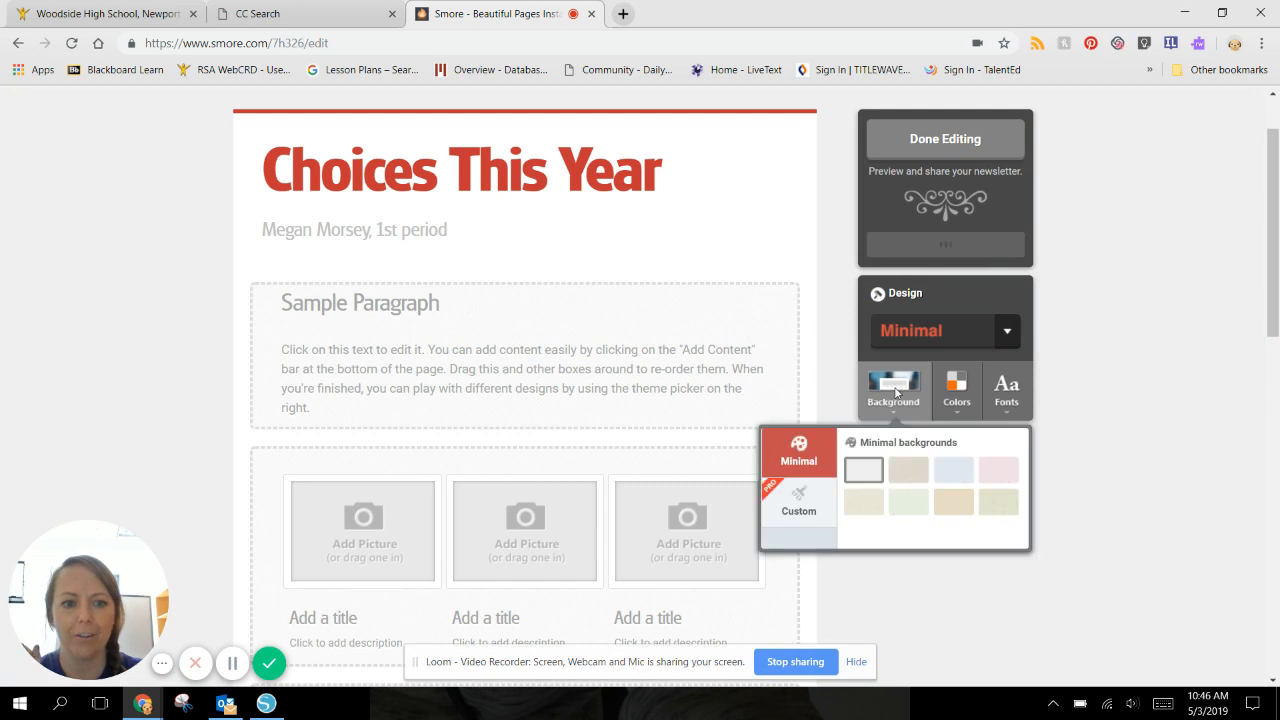
{"action": "left_click", "coordinate": [954, 472]}
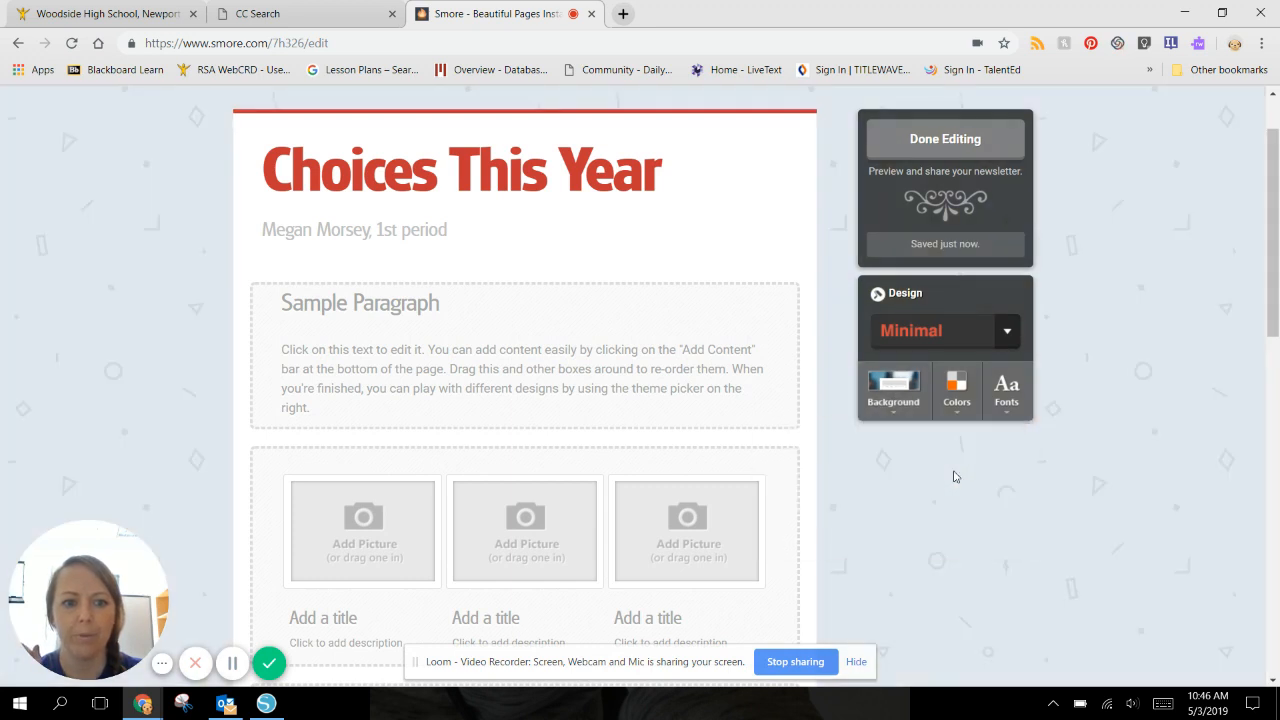
Switch the newsletter to the Vintage design and give it the beach and ocean background.
{"action": "left_click", "coordinate": [1008, 331]}
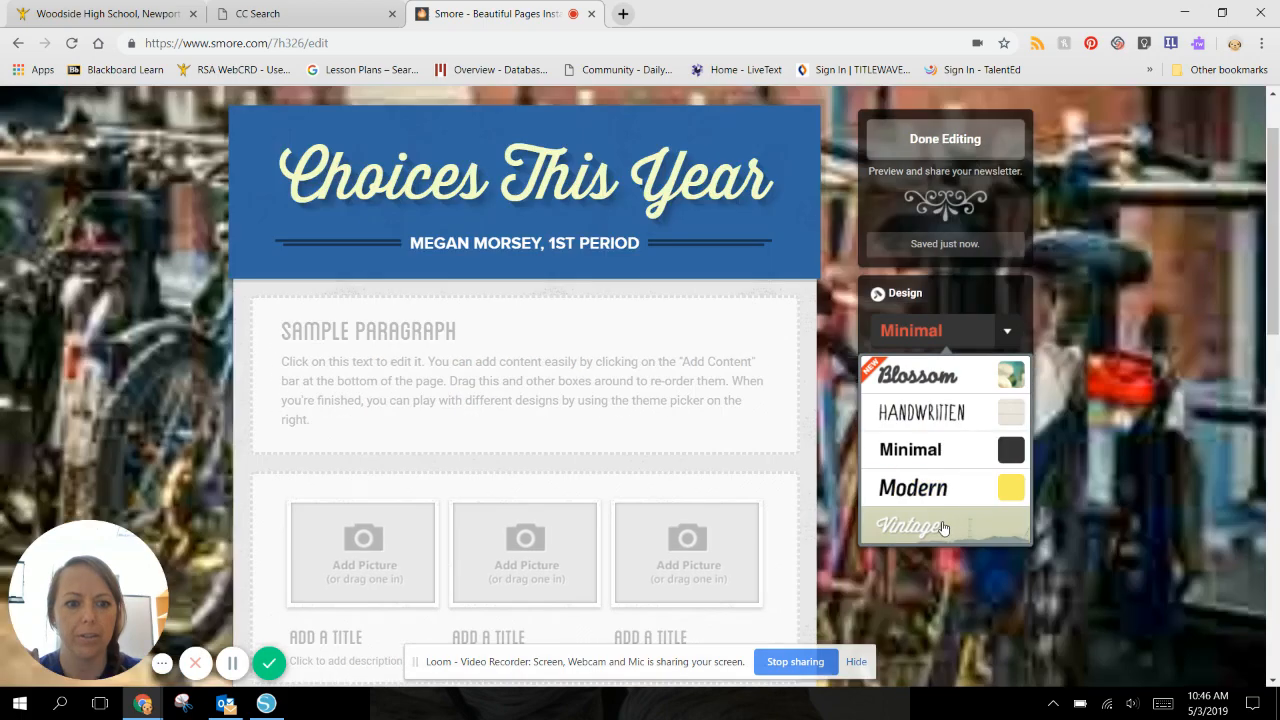
{"action": "left_click", "coordinate": [940, 525]}
{"action": "left_click", "coordinate": [895, 400]}
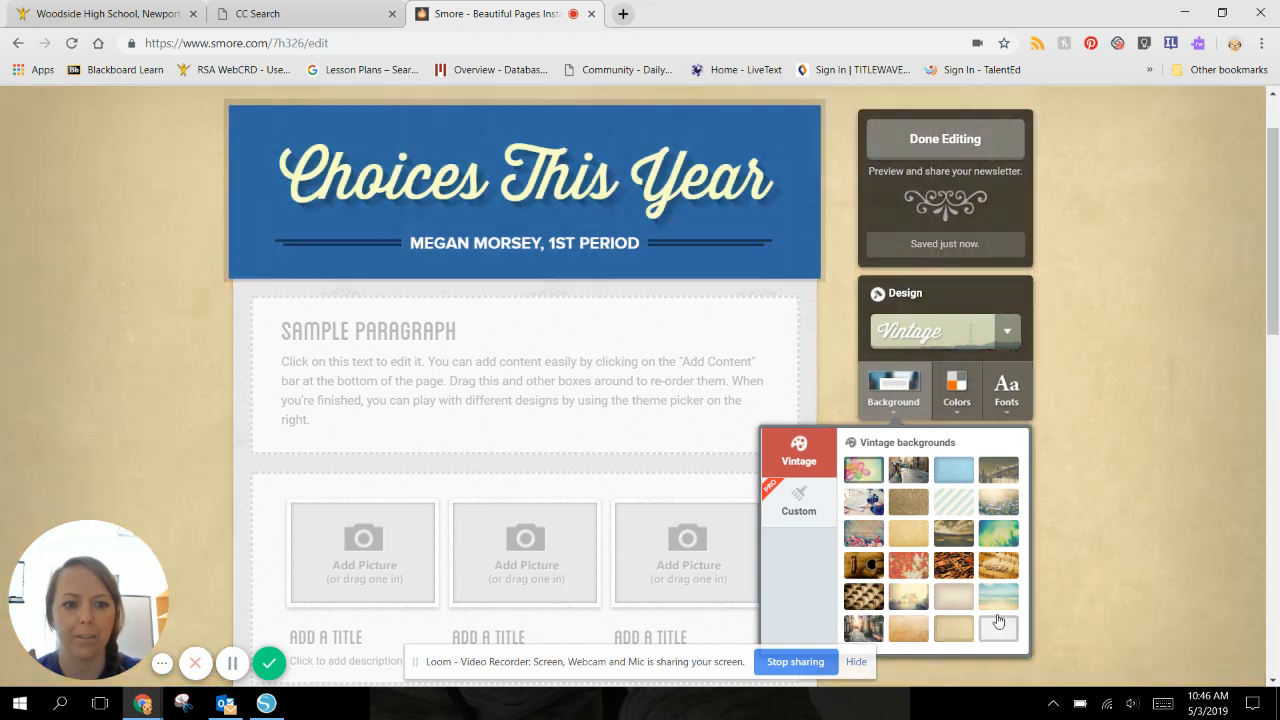
{"action": "left_click", "coordinate": [997, 600]}
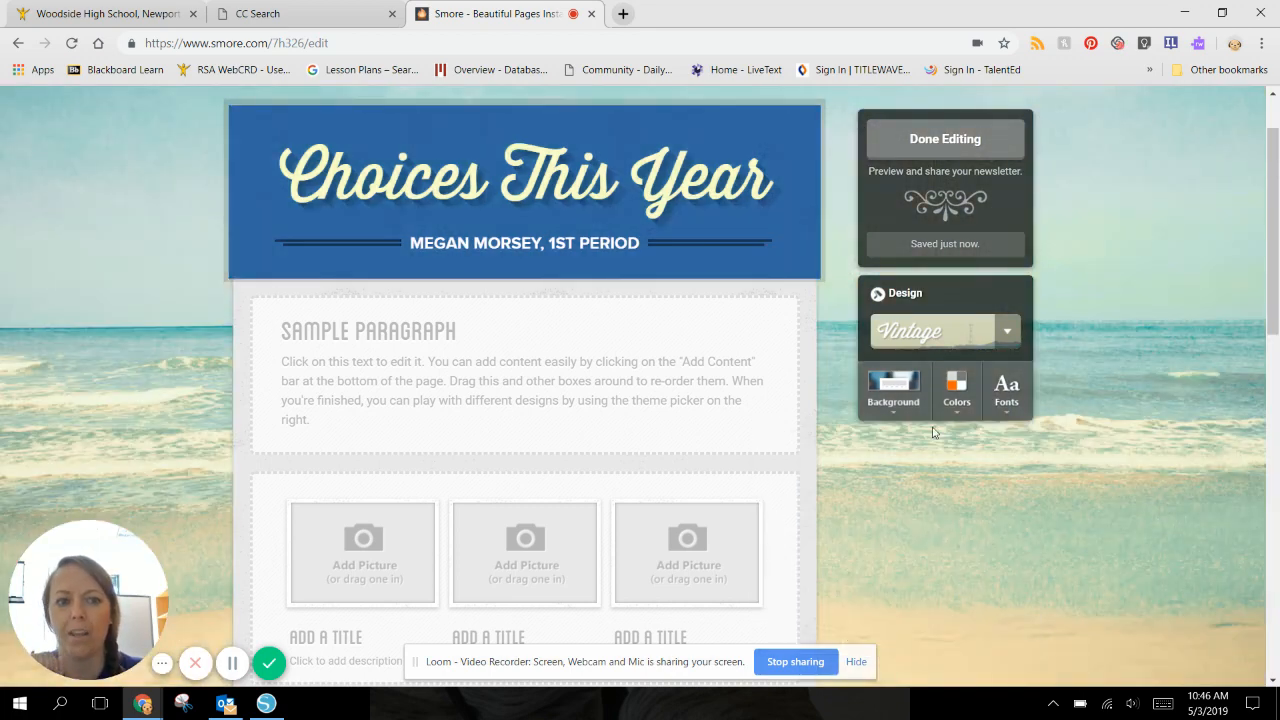
Set the newsletter's font to Cubano.
{"action": "left_click", "coordinate": [1007, 392]}
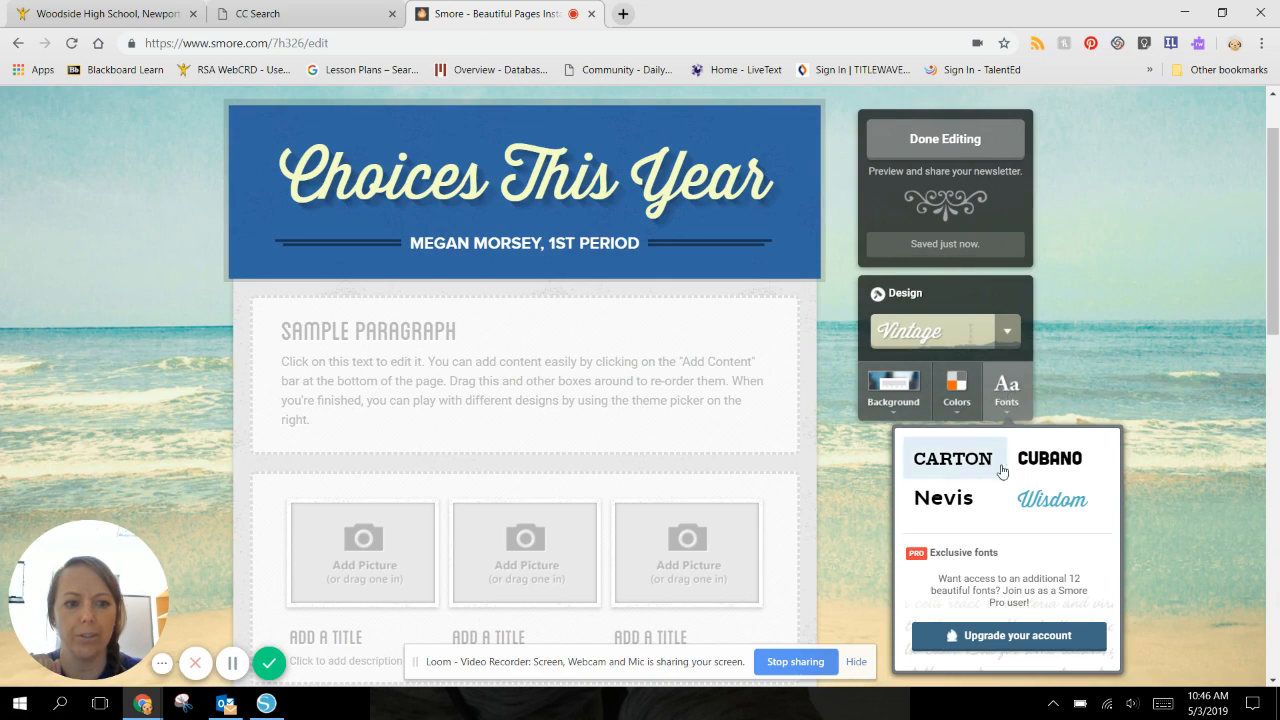
{"action": "left_click", "coordinate": [1050, 462]}
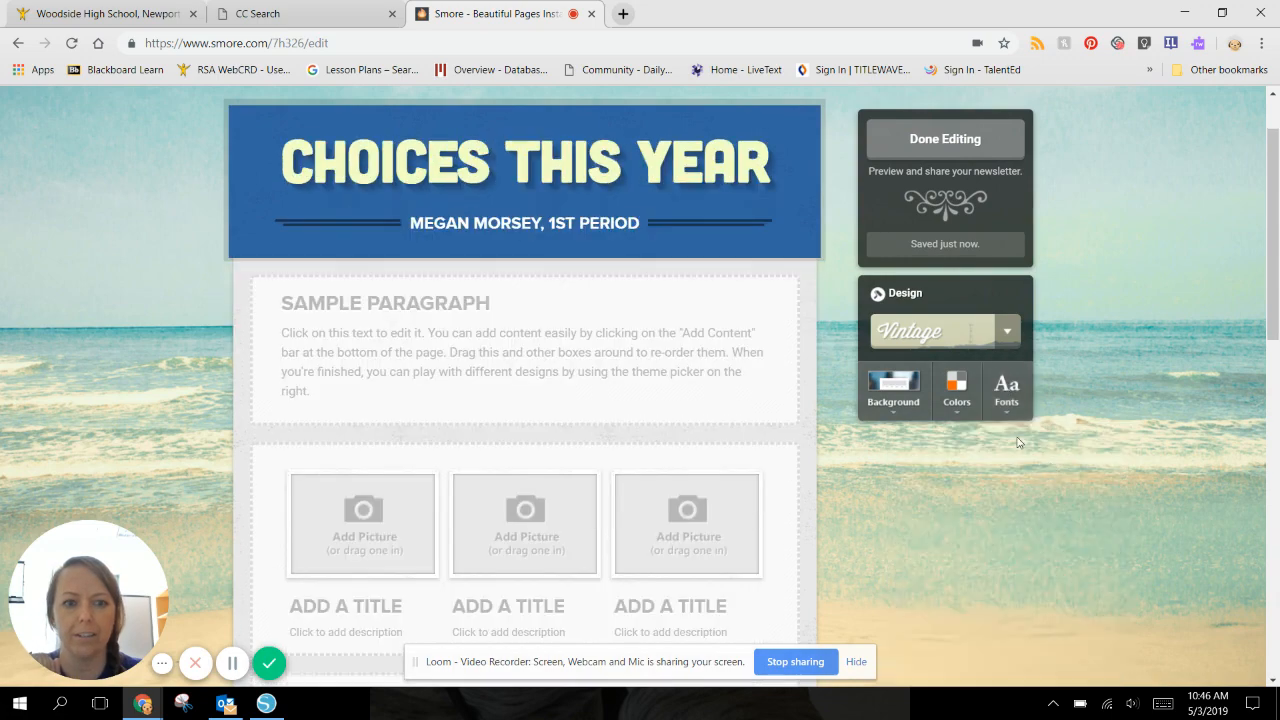
Try the pink and teal color schemes on the newsletter.
{"action": "left_click", "coordinate": [947, 393]}
{"action": "left_click", "coordinate": [979, 472]}
{"action": "left_click", "coordinate": [955, 402]}
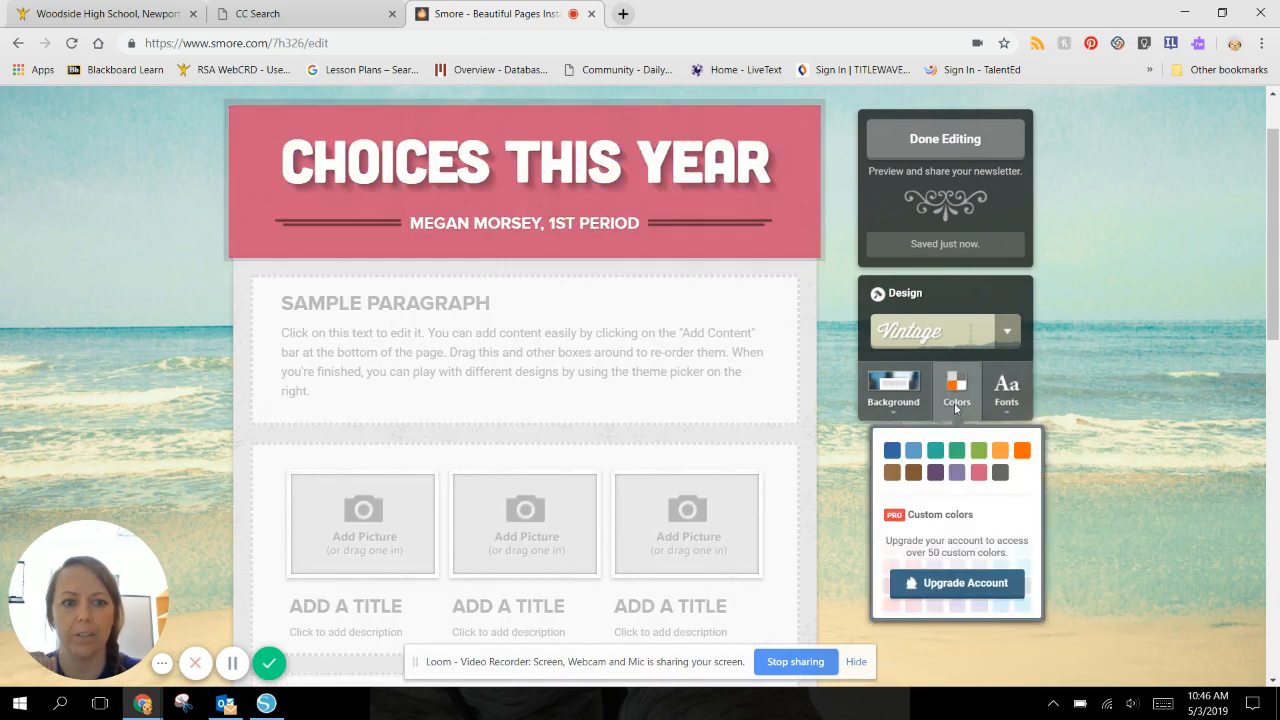
{"action": "left_click", "coordinate": [935, 451]}
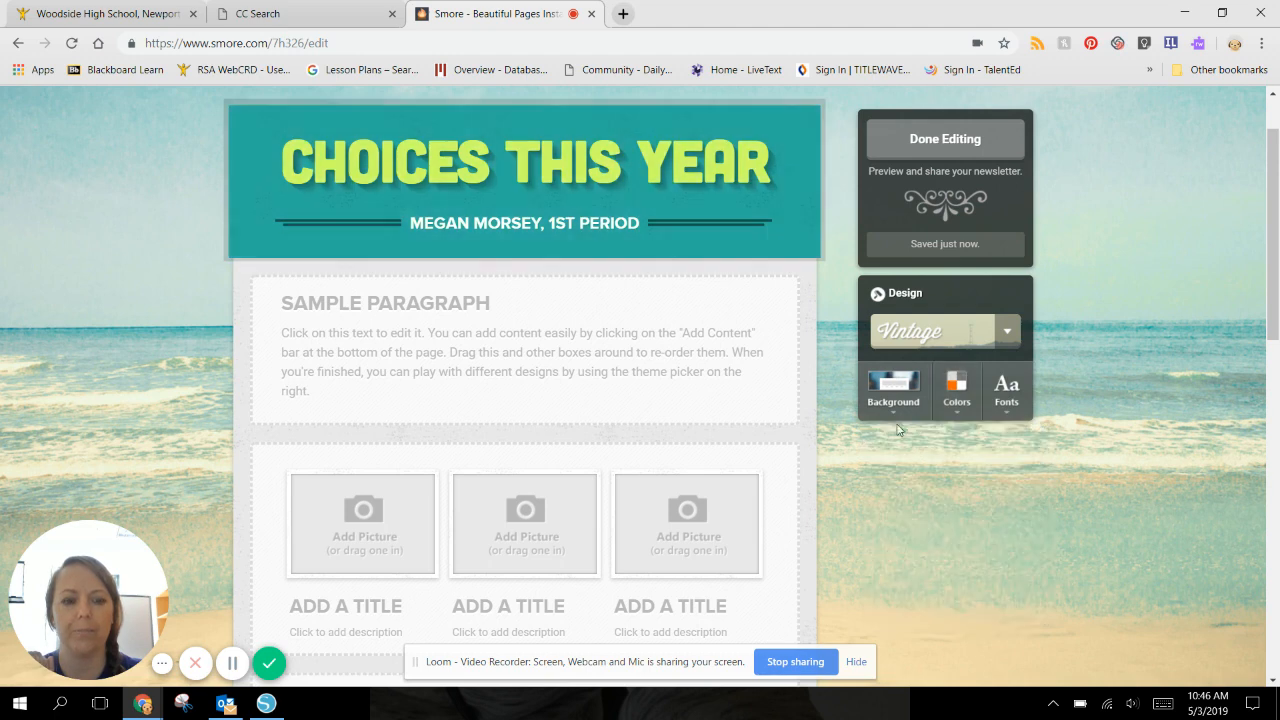
Set the newsletter's color scheme to light blue.
{"action": "left_click", "coordinate": [955, 393]}
{"action": "left_click", "coordinate": [913, 455]}
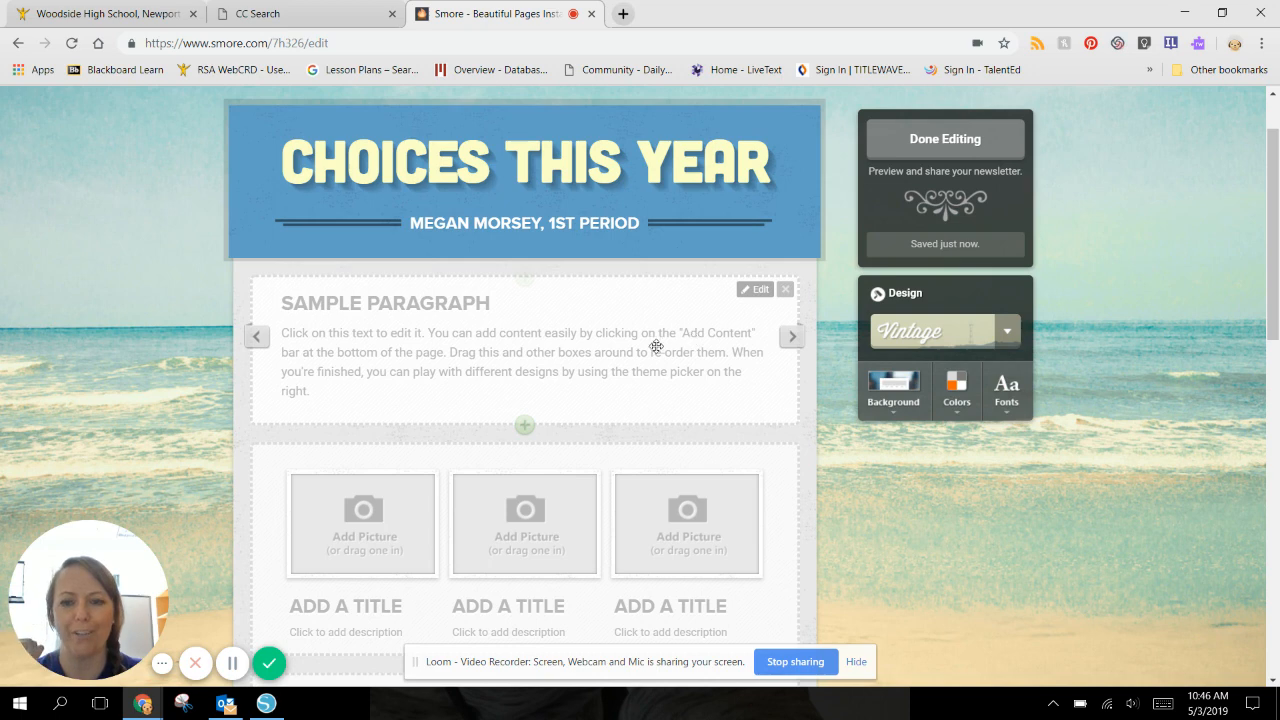
Fill in the first sample paragraph with the title "Choice 1" and the text "Here is where you will write".
{"action": "left_click", "coordinate": [505, 326]}
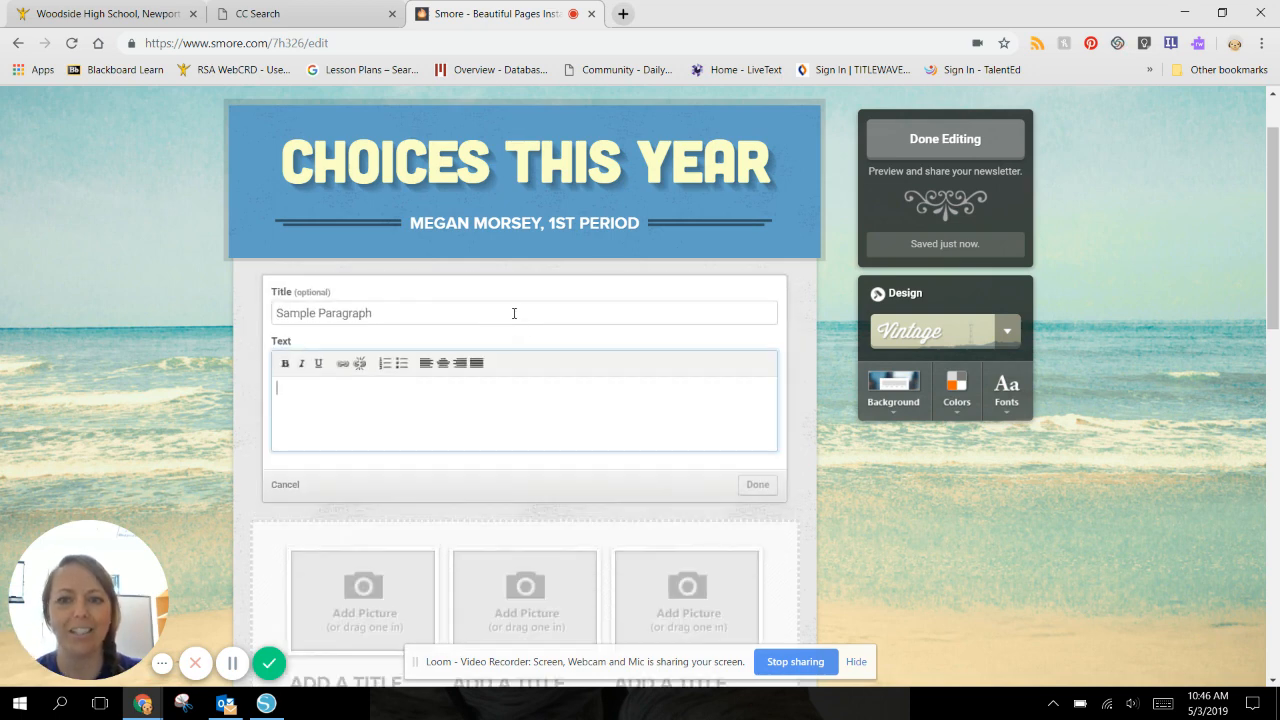
{"action": "left_click", "coordinate": [515, 306]}
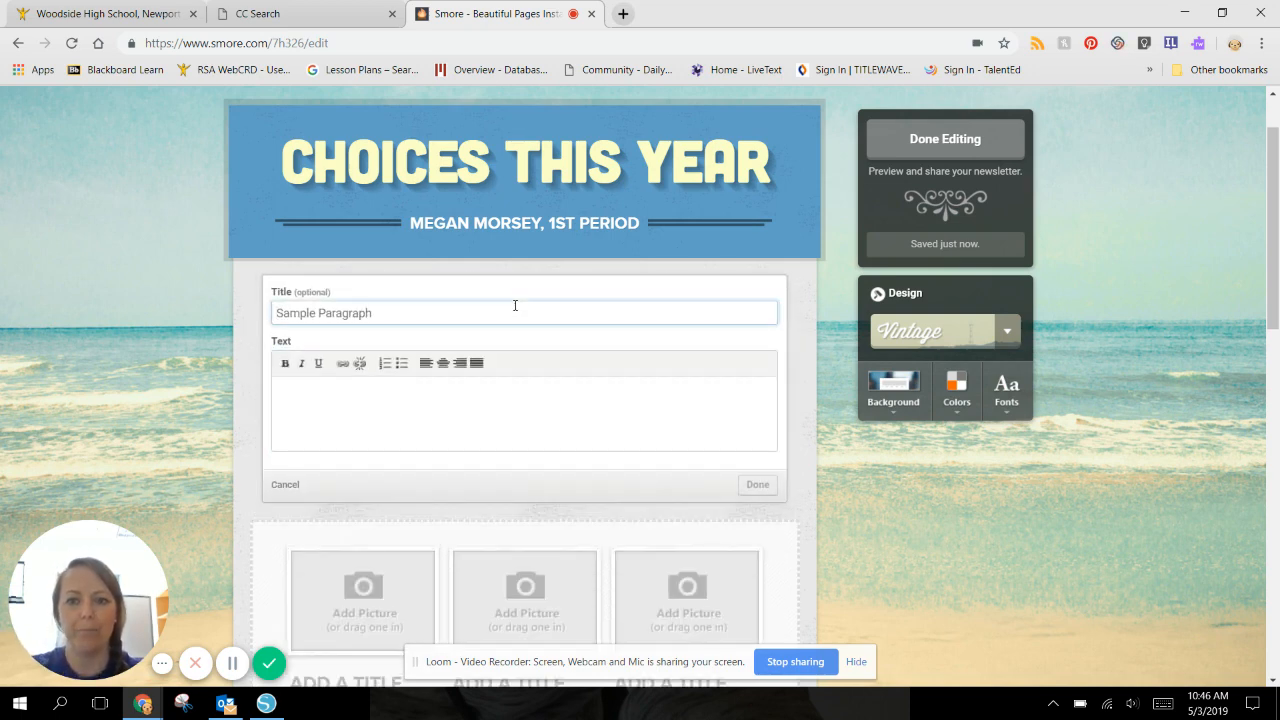
{"action": "type", "text": "Choice 1"}
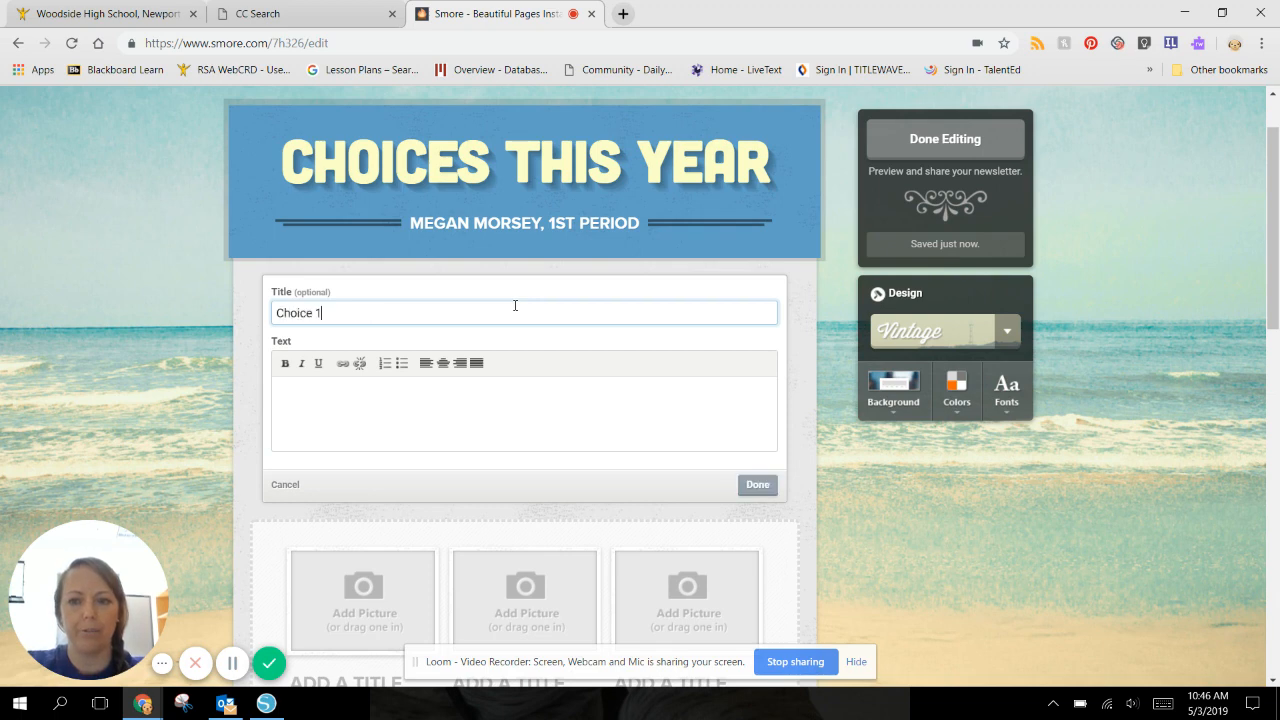
{"action": "left_click", "coordinate": [560, 391]}
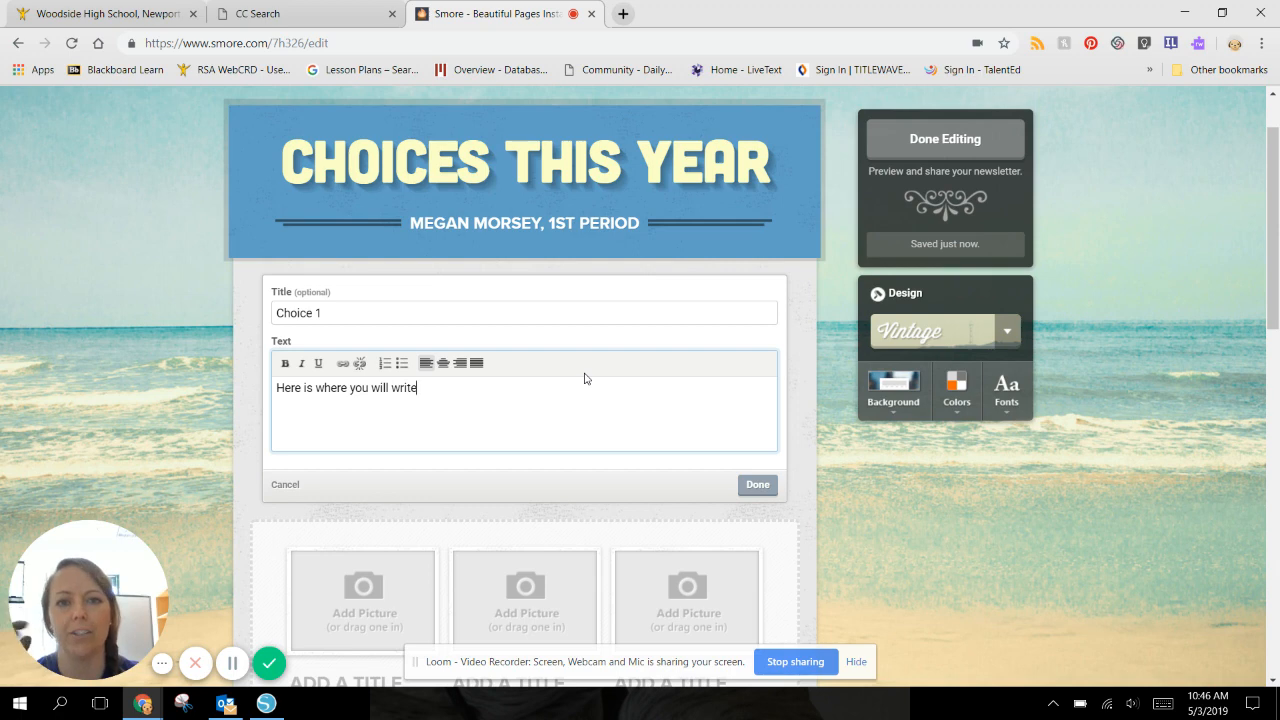
{"action": "left_click", "coordinate": [757, 485]}
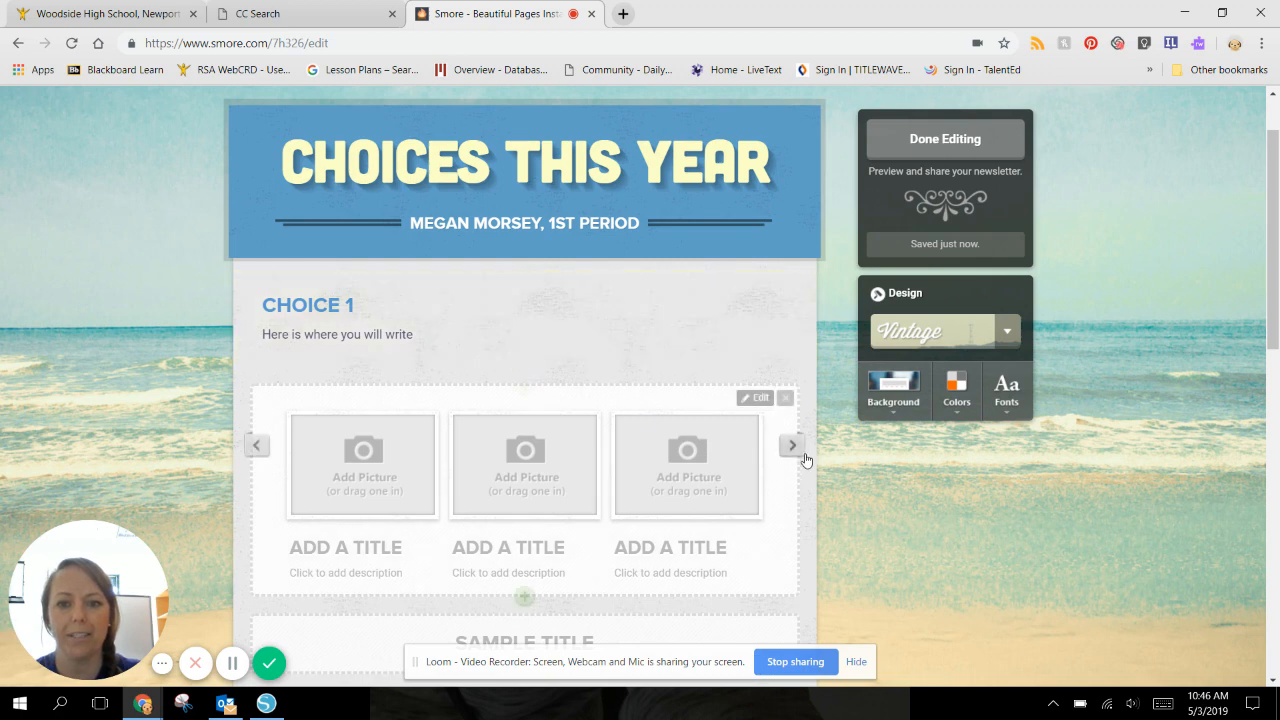
Add the picture cat_latebook.jpg to the first photo slot below the Choice 1 paragraph.
{"action": "scroll", "coordinate": [803, 457], "scroll_direction": "down", "scroll_amount": 1}
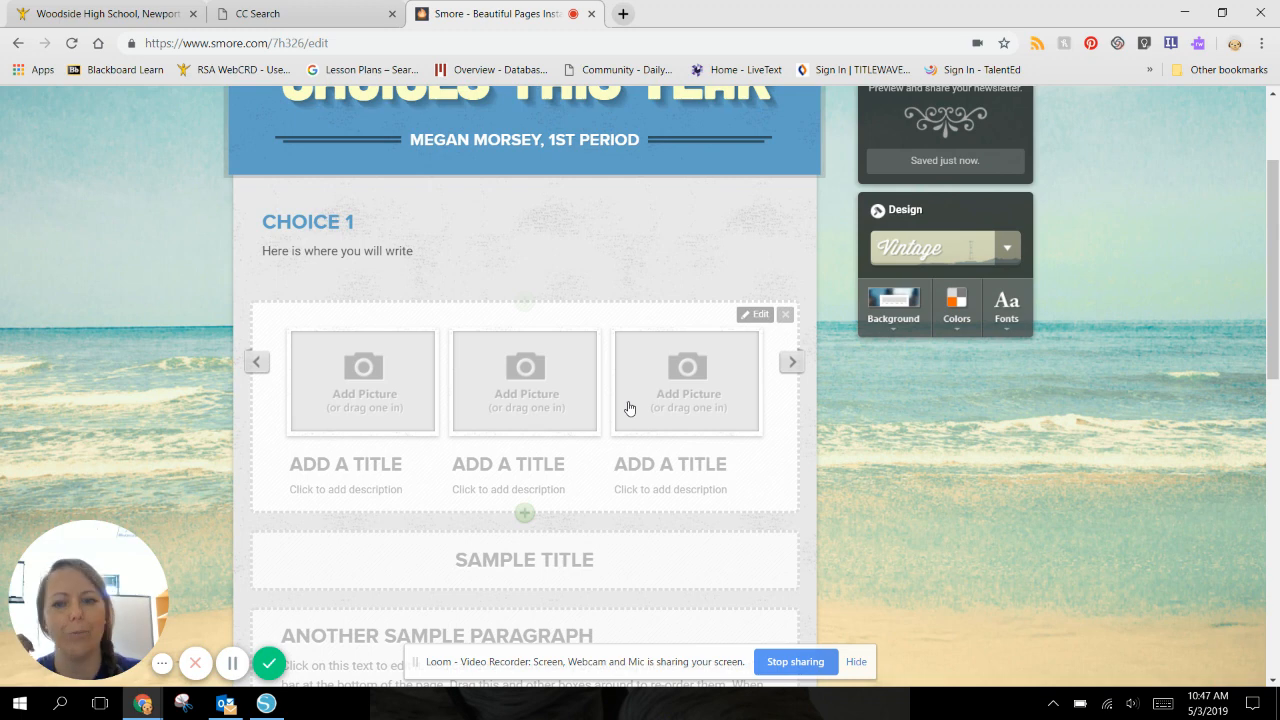
{"action": "left_click", "coordinate": [369, 378]}
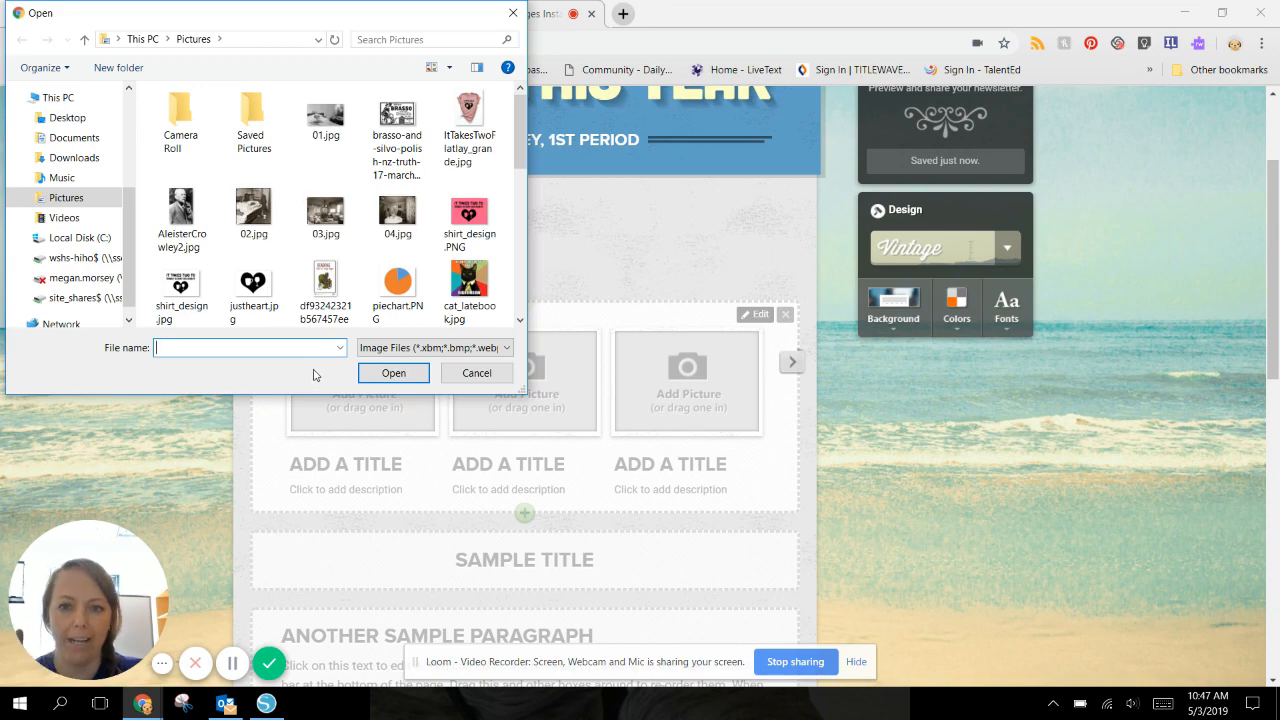
{"action": "left_click", "coordinate": [466, 290]}
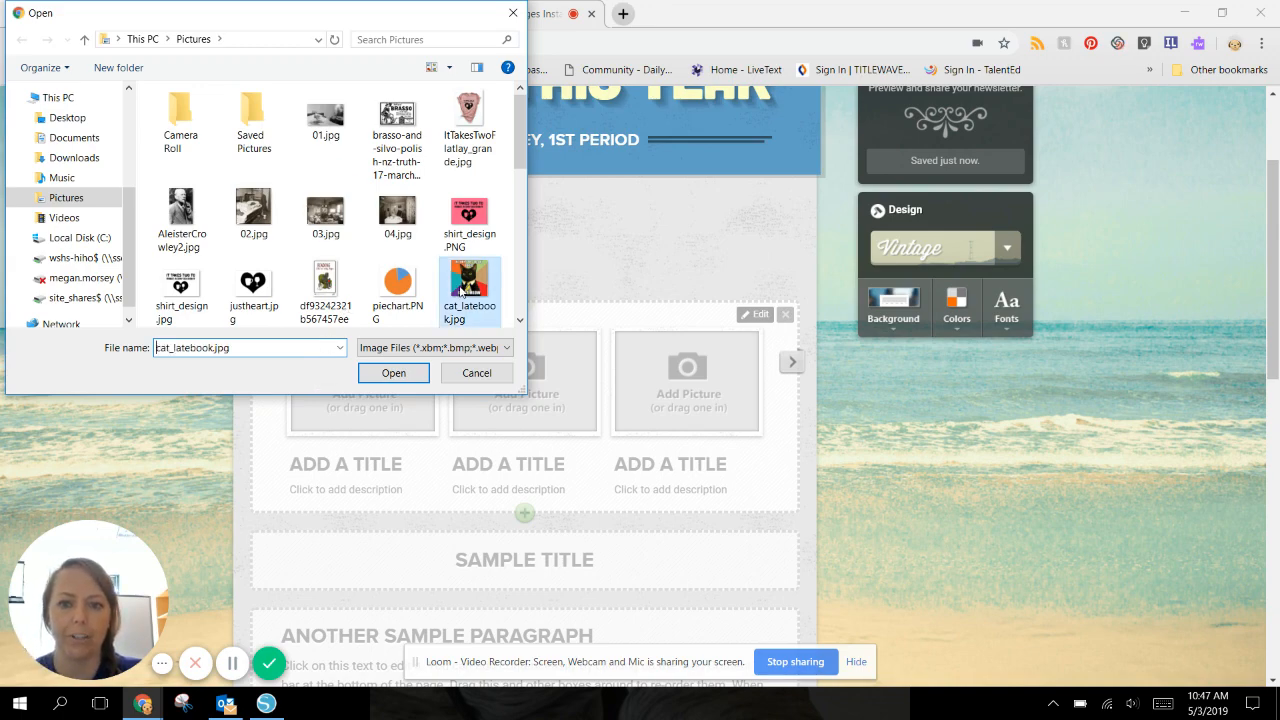
{"action": "left_click", "coordinate": [393, 372]}
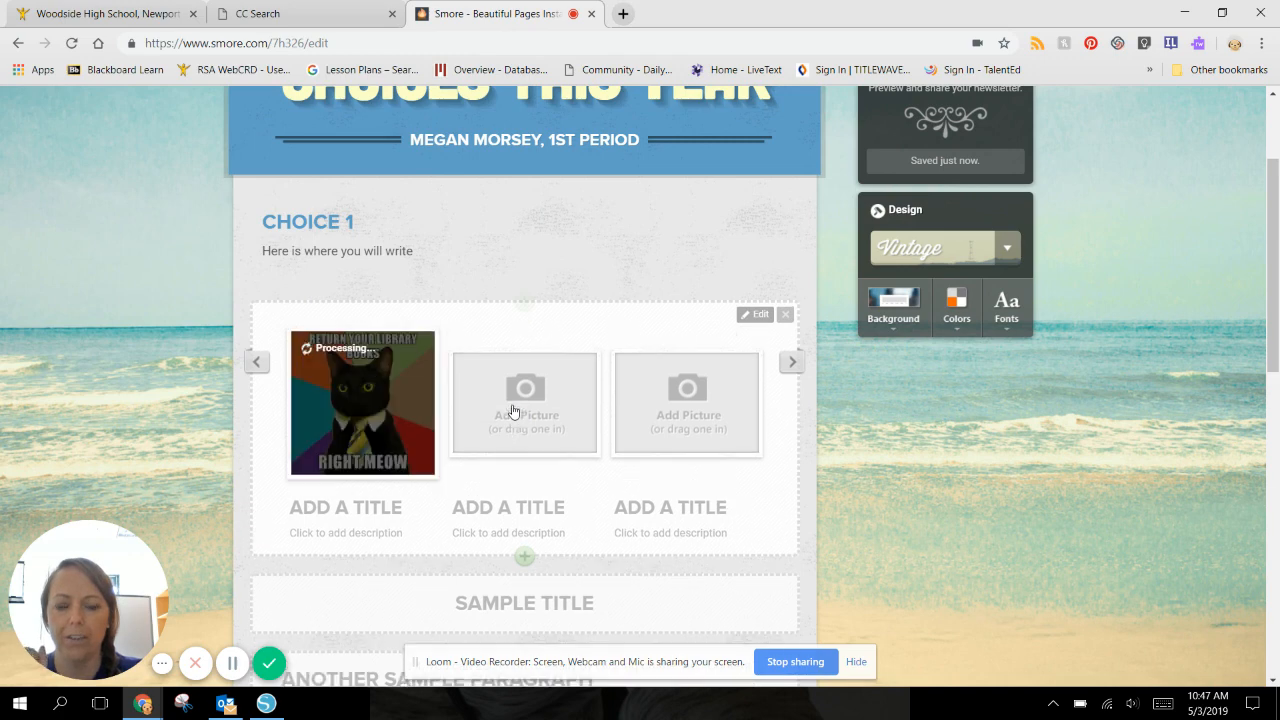
Give the cat picture the title "Photo 1" and the description "Library cat".
{"action": "left_click", "coordinate": [378, 504]}
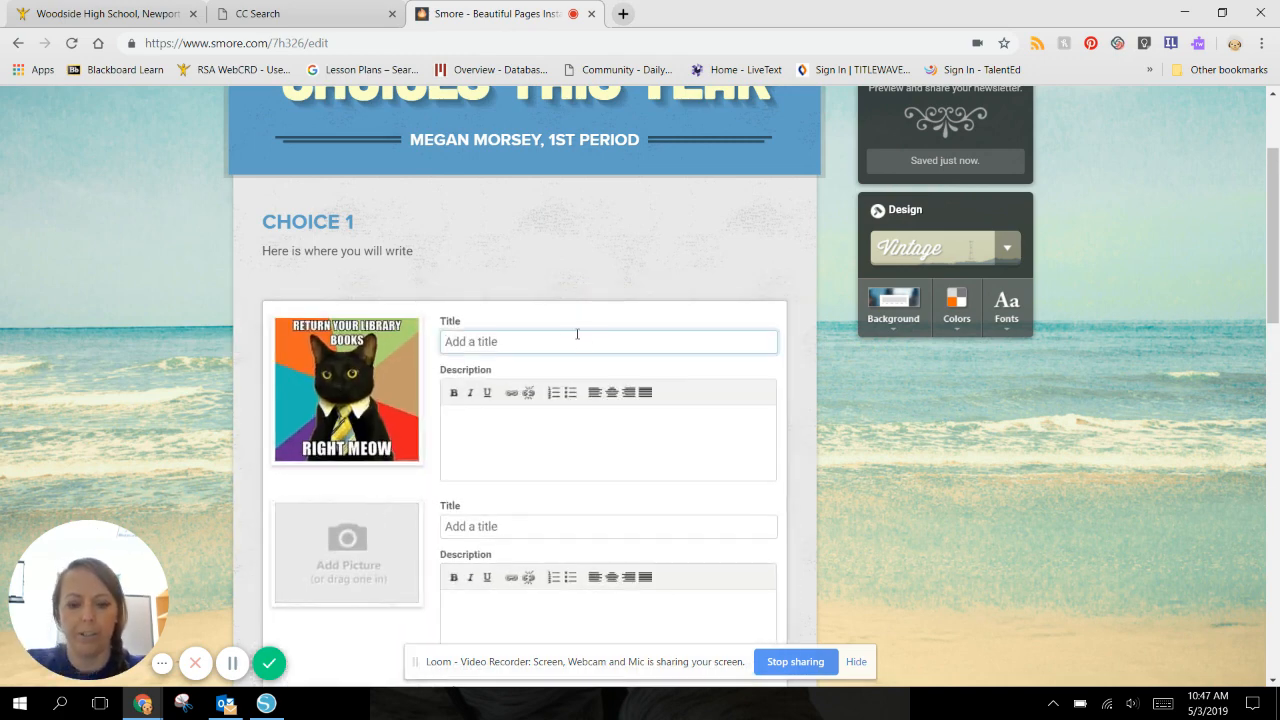
{"action": "type", "text": "Pot"}
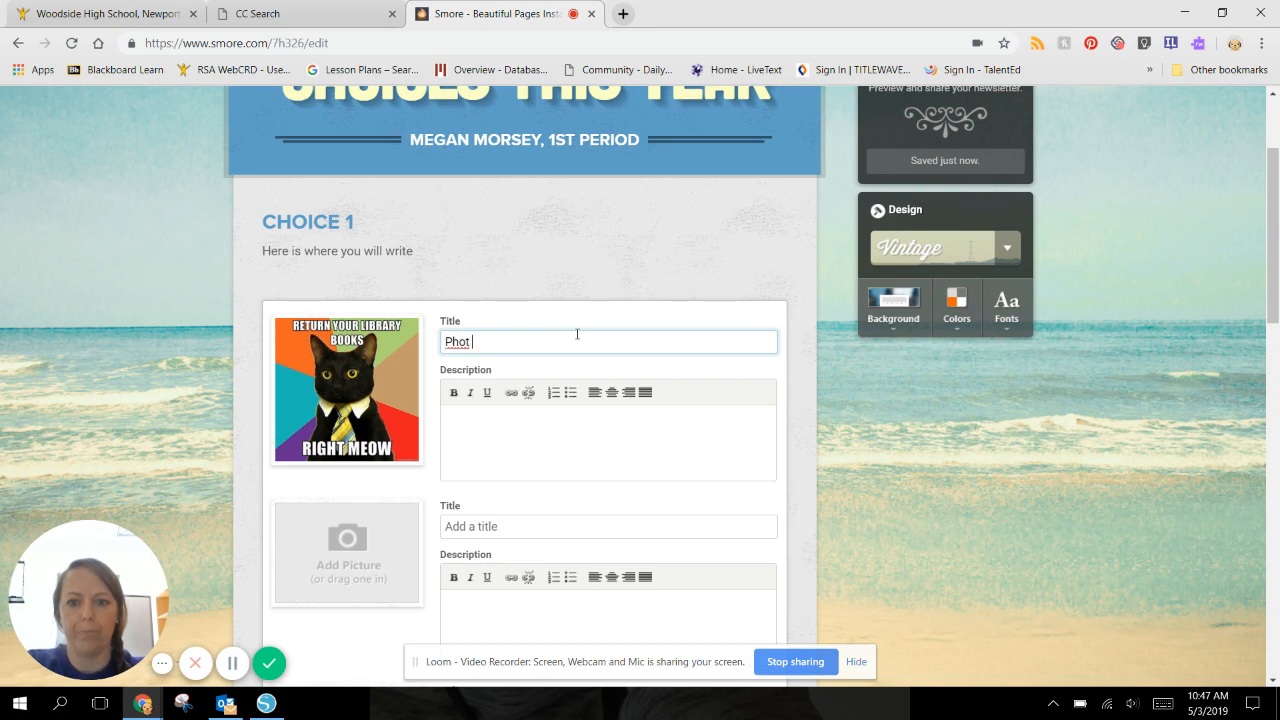
{"action": "key", "text": "Tab"}
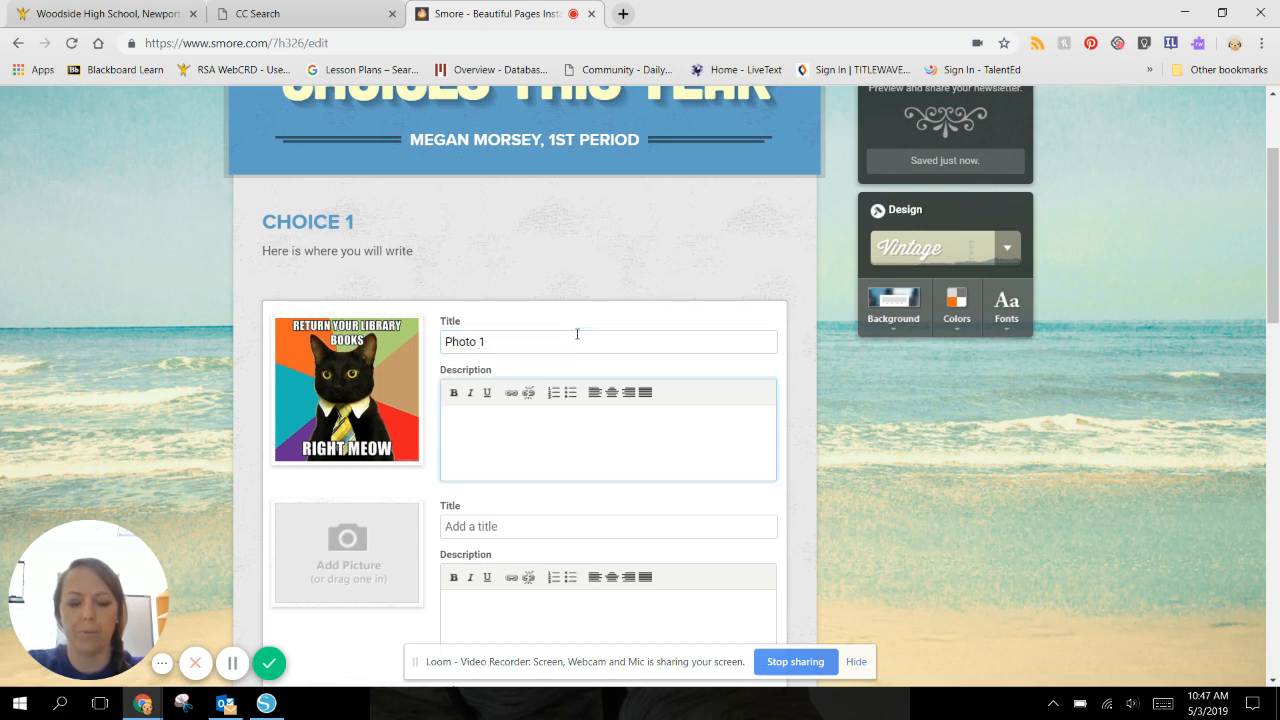
{"action": "type", "text": "Libr"}
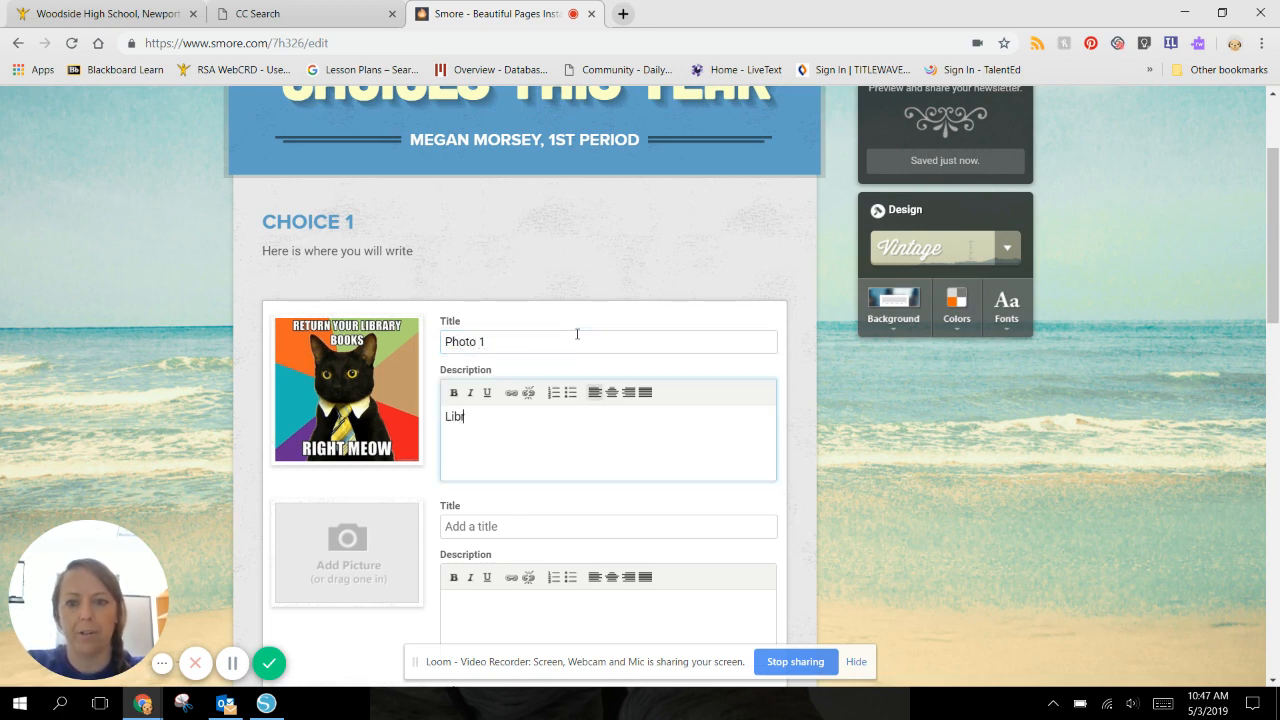
{"action": "type", "text": "ary cat"}
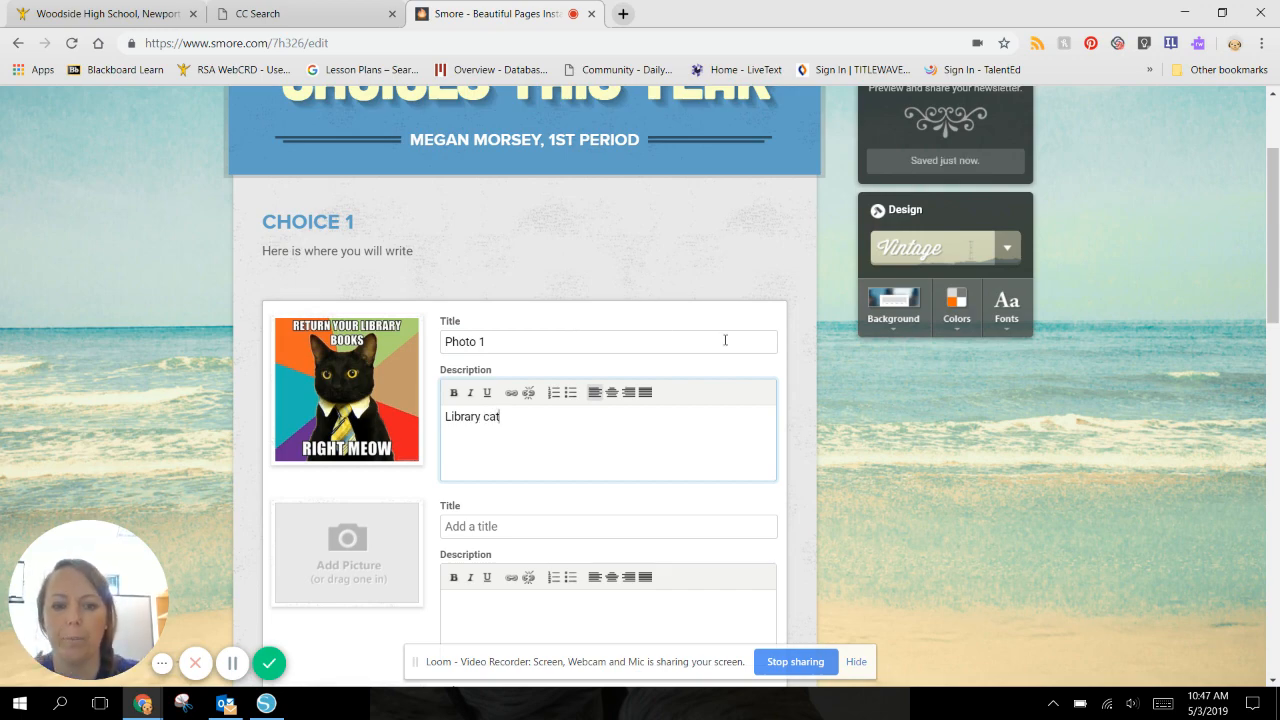
{"action": "scroll", "coordinate": [730, 516], "scroll_direction": "down", "scroll_amount": 4}
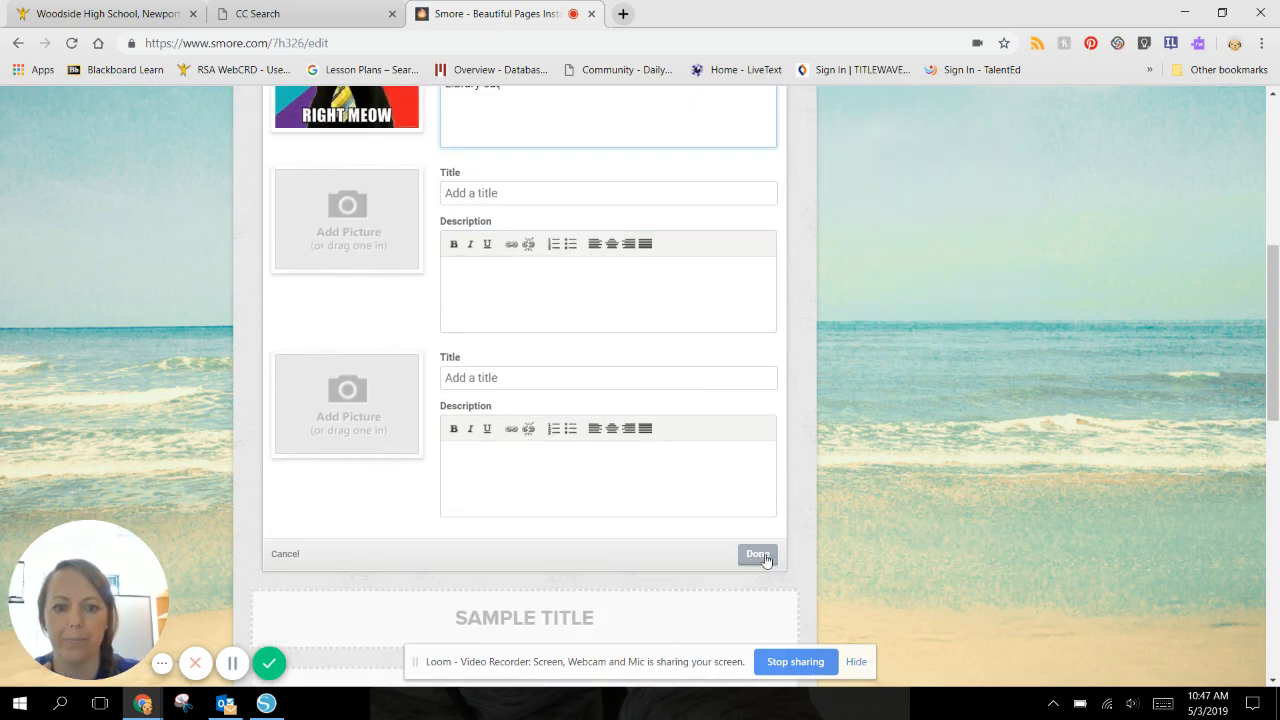
{"action": "left_click", "coordinate": [759, 554]}
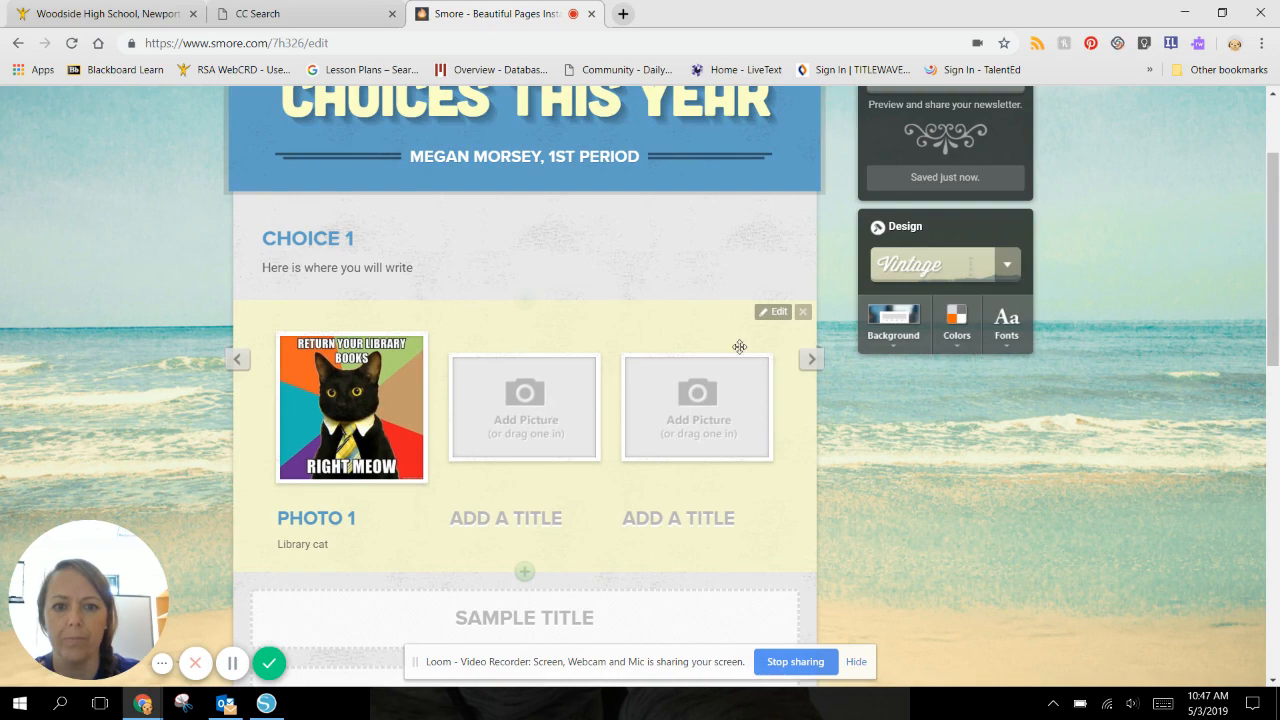
Remove the Sample Title block below the photo gallery.
{"action": "scroll", "coordinate": [438, 378], "scroll_direction": "down", "scroll_amount": 2}
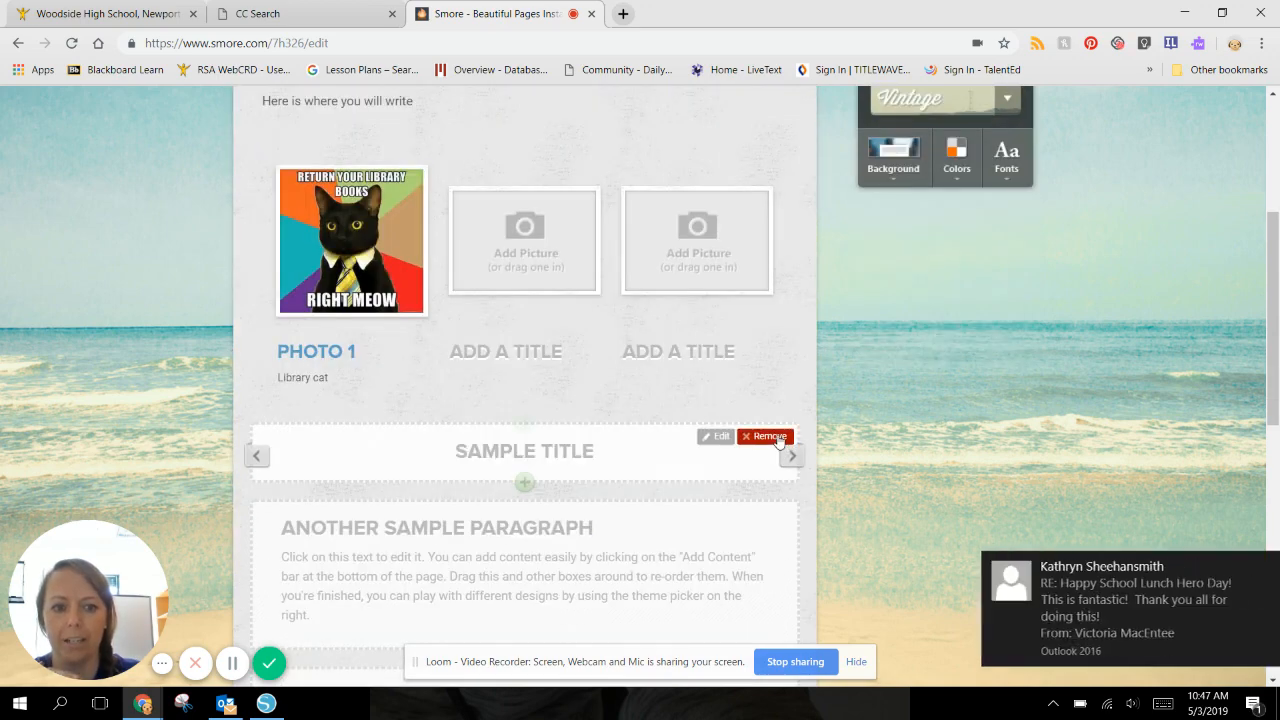
{"action": "left_click", "coordinate": [766, 437]}
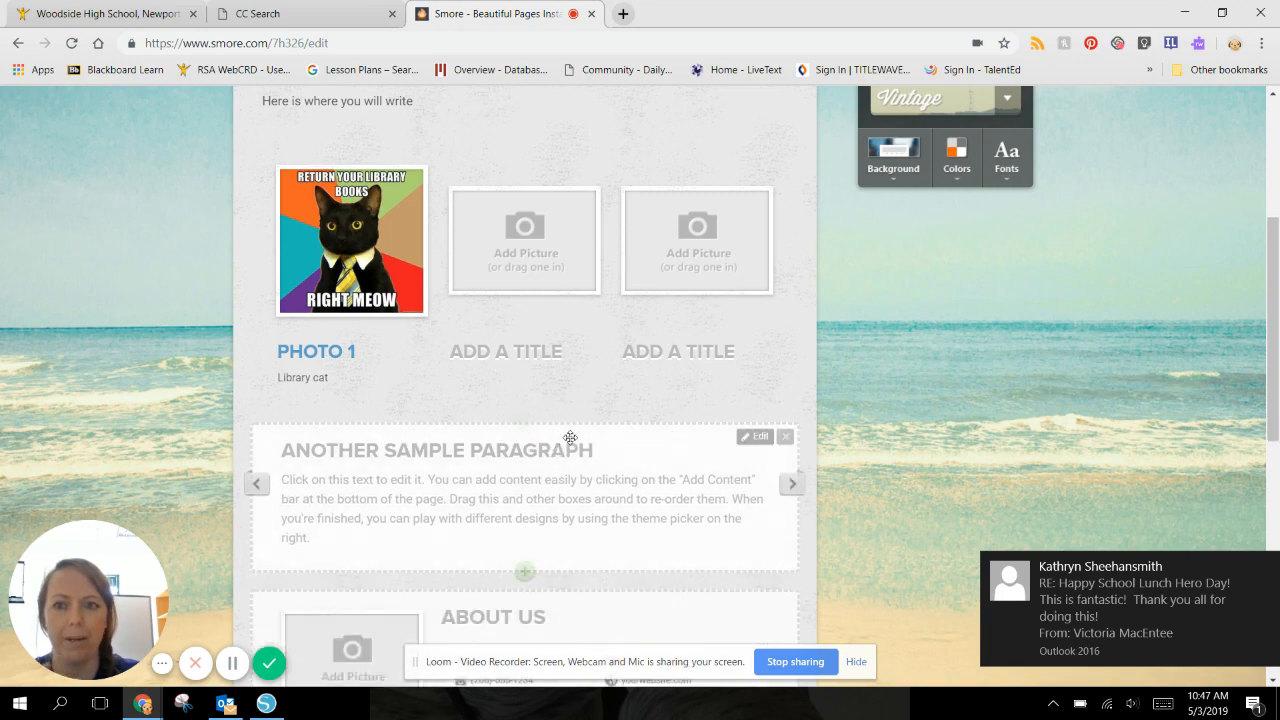
Add a new Photo Gallery block and move it above the About Us block.
{"action": "scroll", "coordinate": [565, 440], "scroll_direction": "up", "scroll_amount": 3}
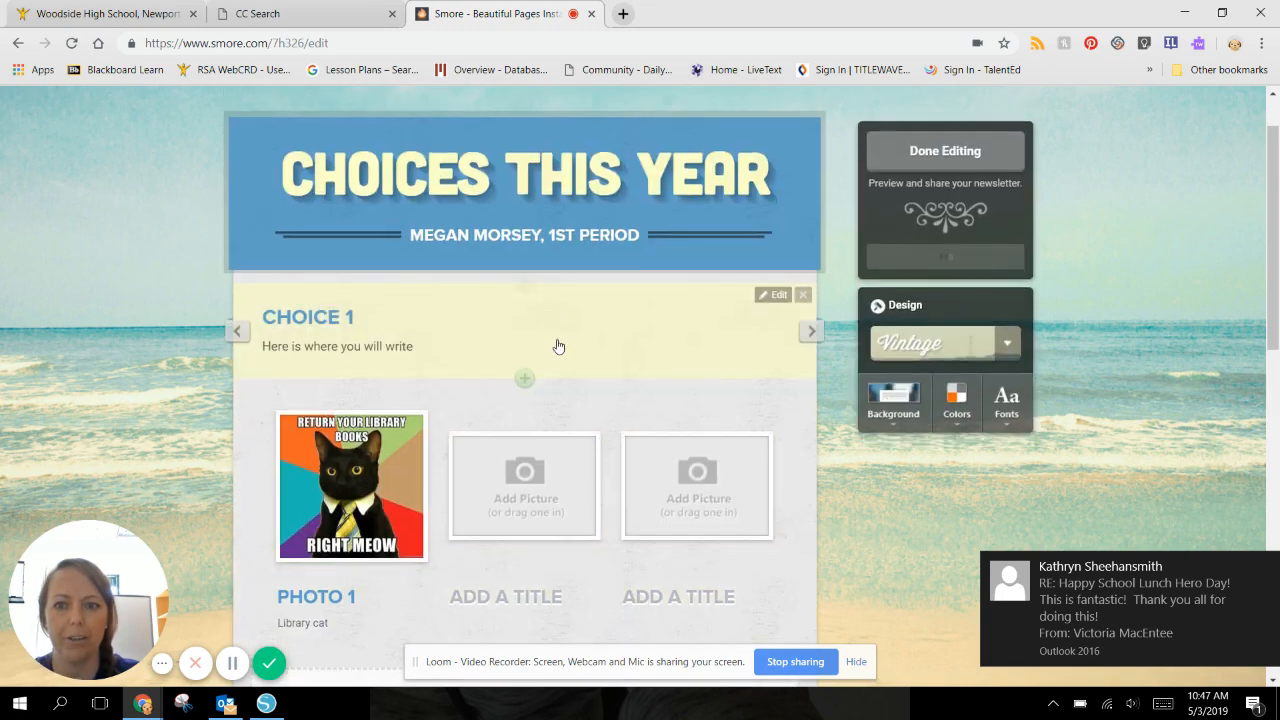
{"action": "scroll", "coordinate": [557, 345], "scroll_direction": "down", "scroll_amount": 3}
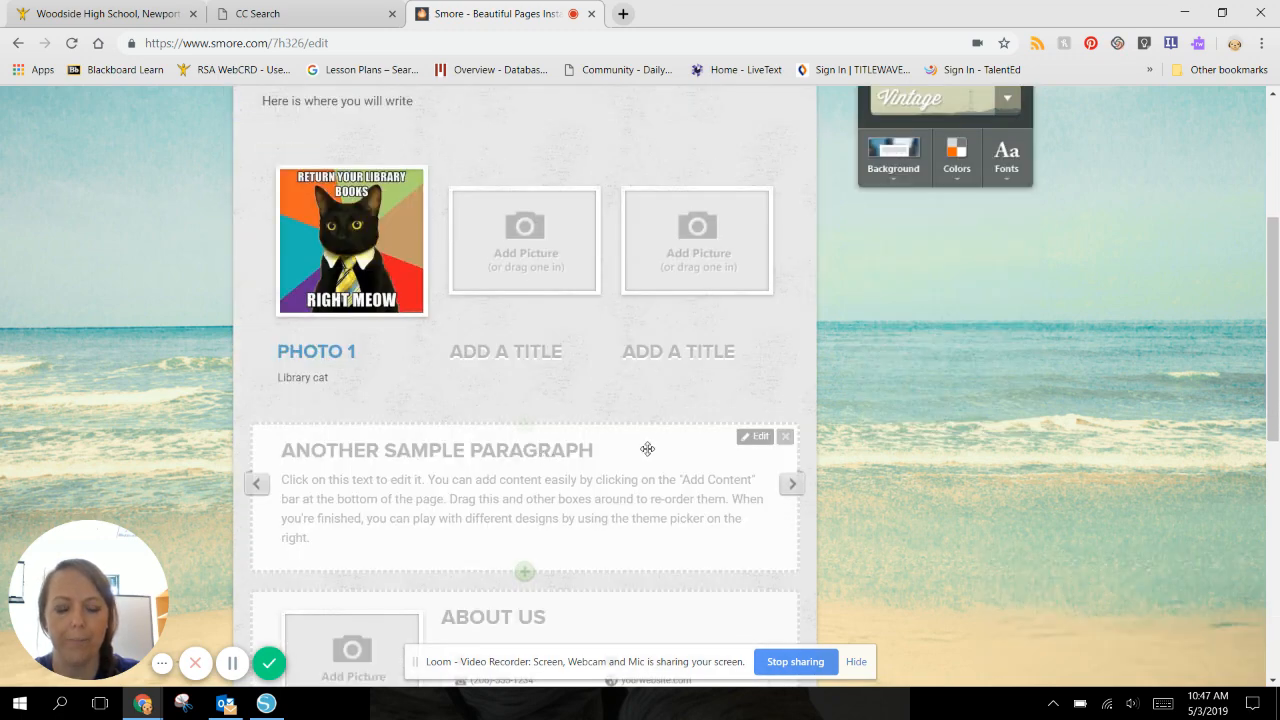
{"action": "scroll", "coordinate": [651, 446], "scroll_direction": "down", "scroll_amount": 1}
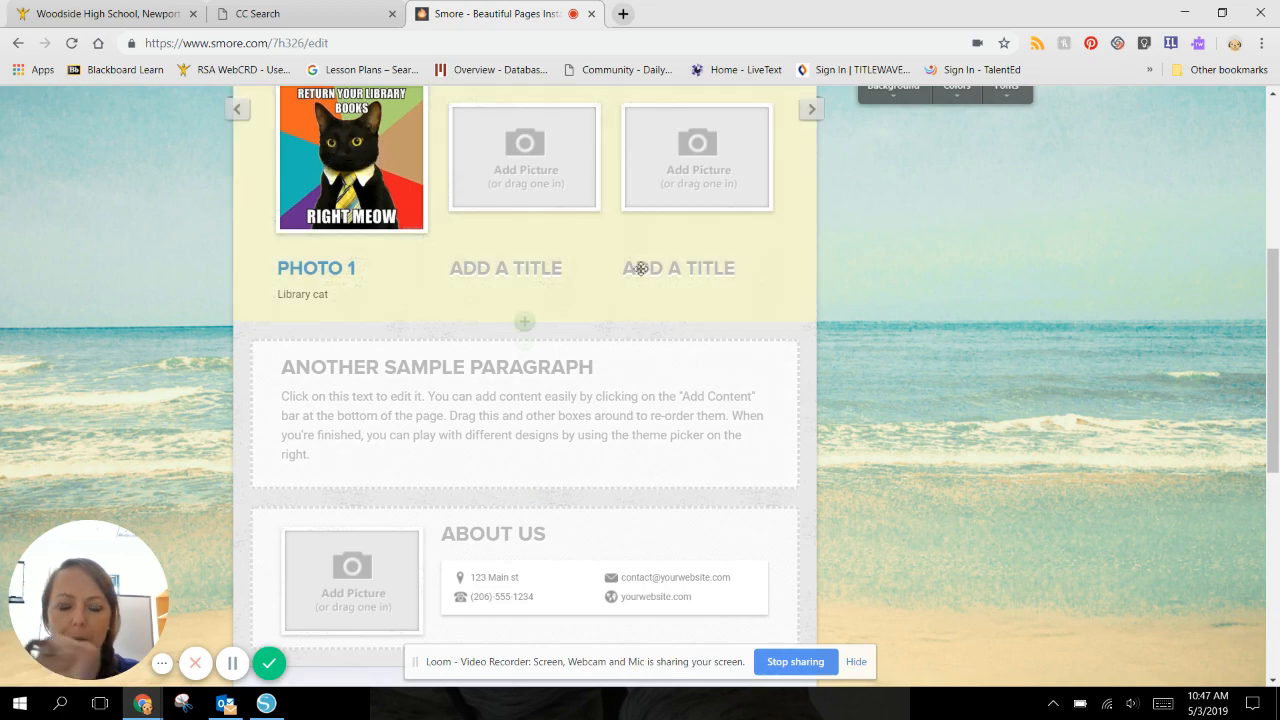
{"action": "scroll", "coordinate": [609, 346], "scroll_direction": "down", "scroll_amount": 1}
{"action": "scroll", "coordinate": [633, 339], "scroll_direction": "down", "scroll_amount": 1}
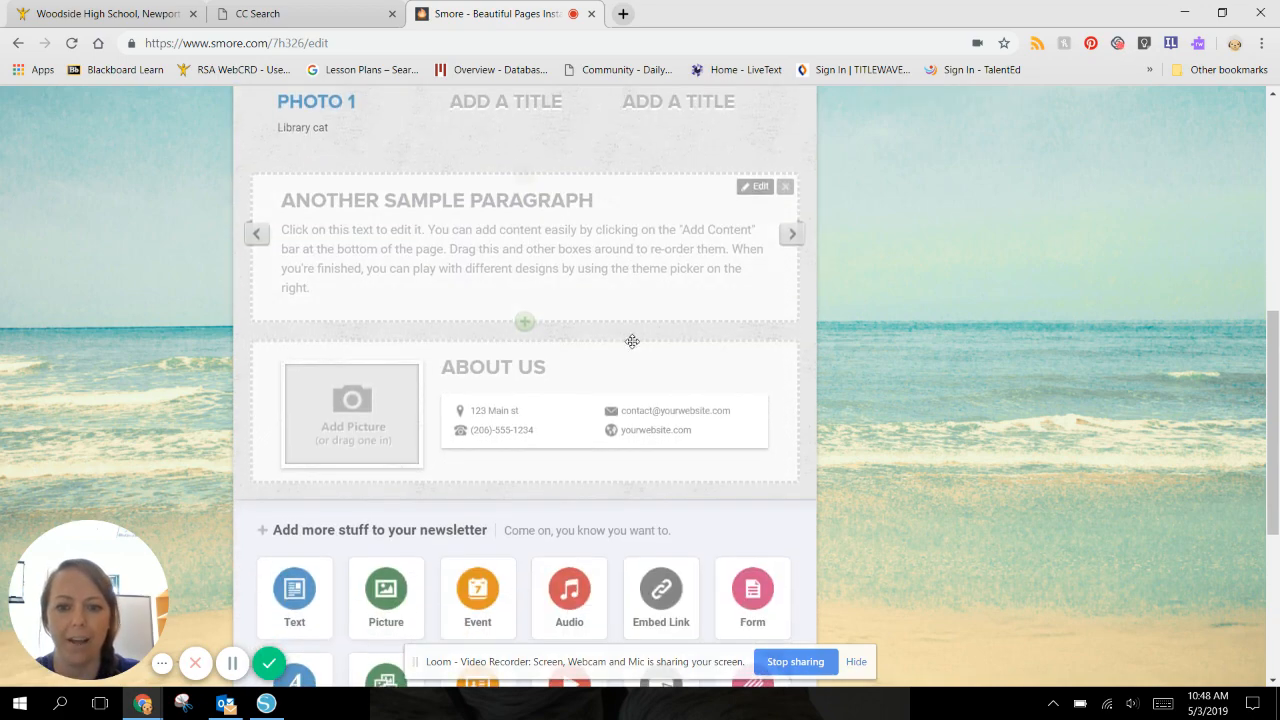
{"action": "scroll", "coordinate": [586, 363], "scroll_direction": "down", "scroll_amount": 1}
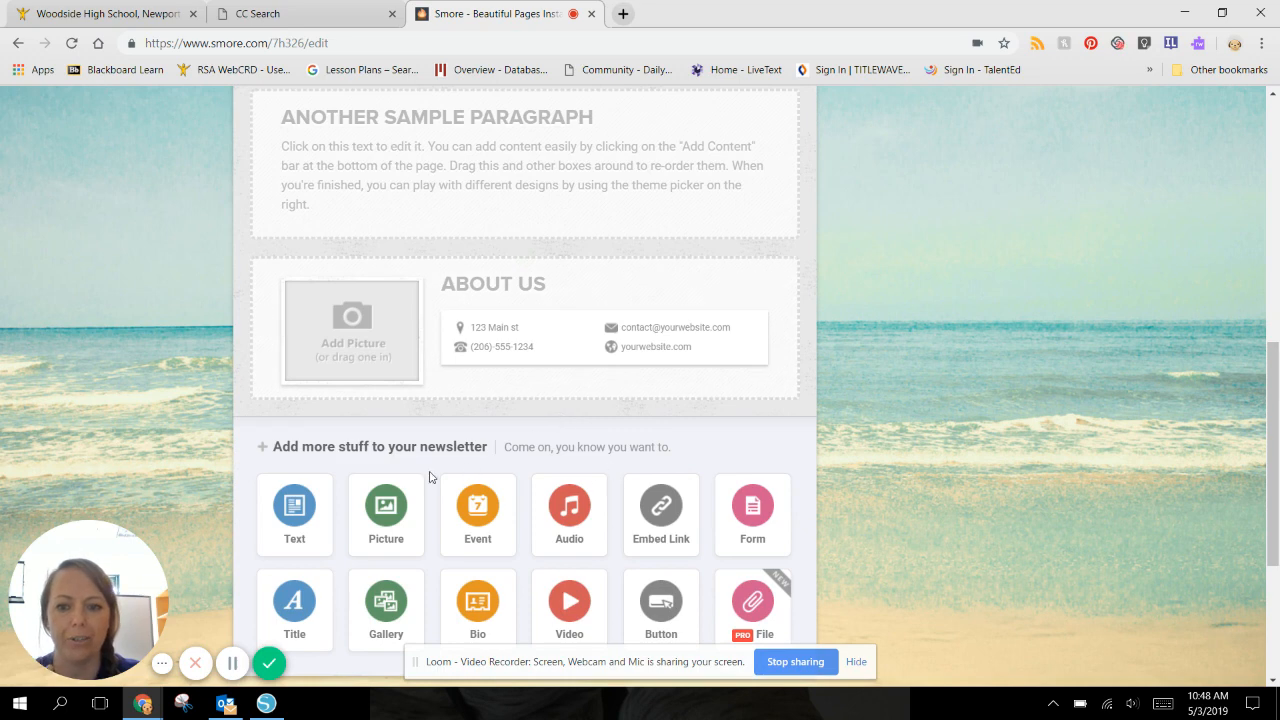
{"action": "left_click", "coordinate": [386, 508]}
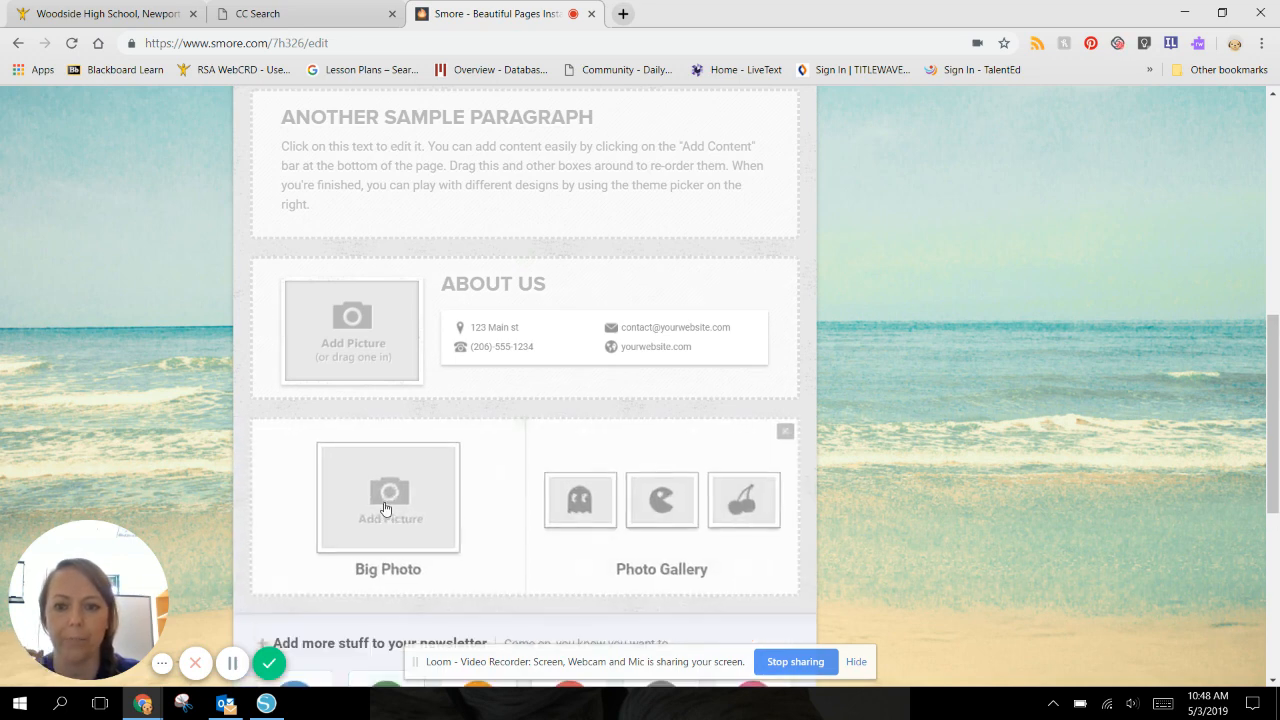
{"action": "left_click", "coordinate": [664, 503]}
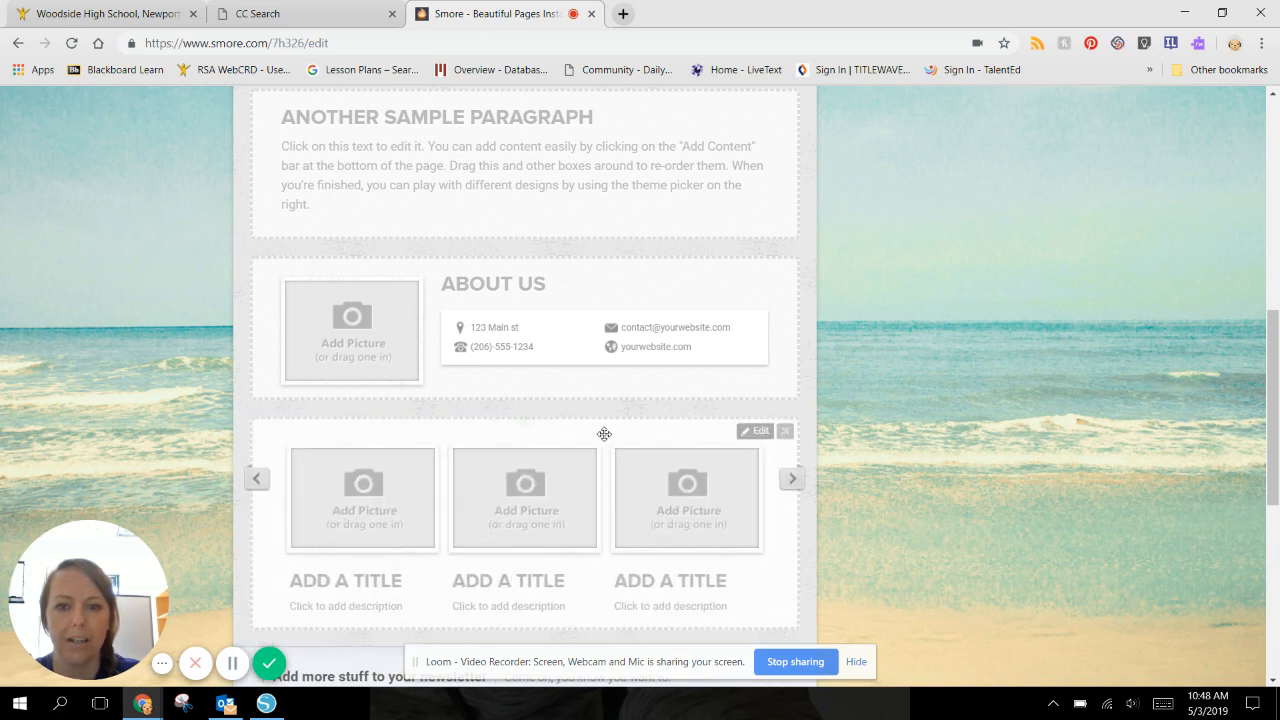
{"action": "left_click_drag", "start_coordinate": [604, 433], "coordinate": [600, 250]}
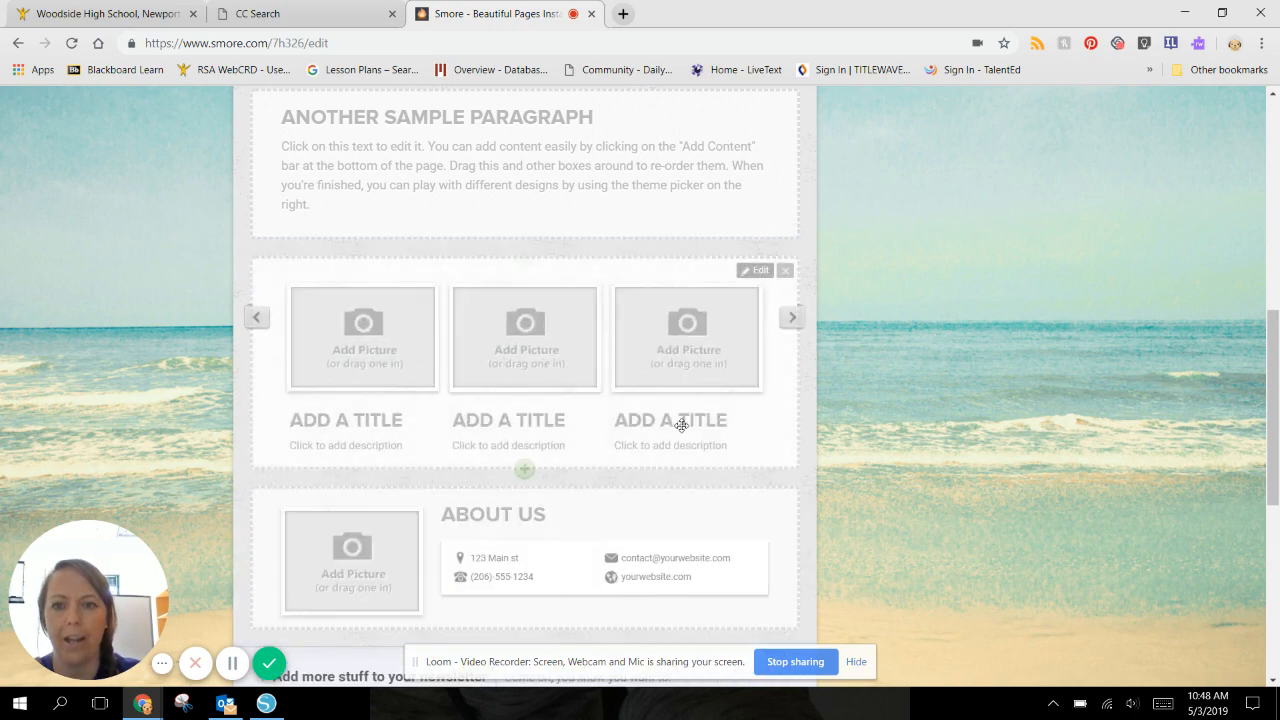
Fill in the other sample paragraph with the title "Choice 2" and the text "explain here".
{"action": "scroll", "coordinate": [680, 425], "scroll_direction": "up", "scroll_amount": 5}
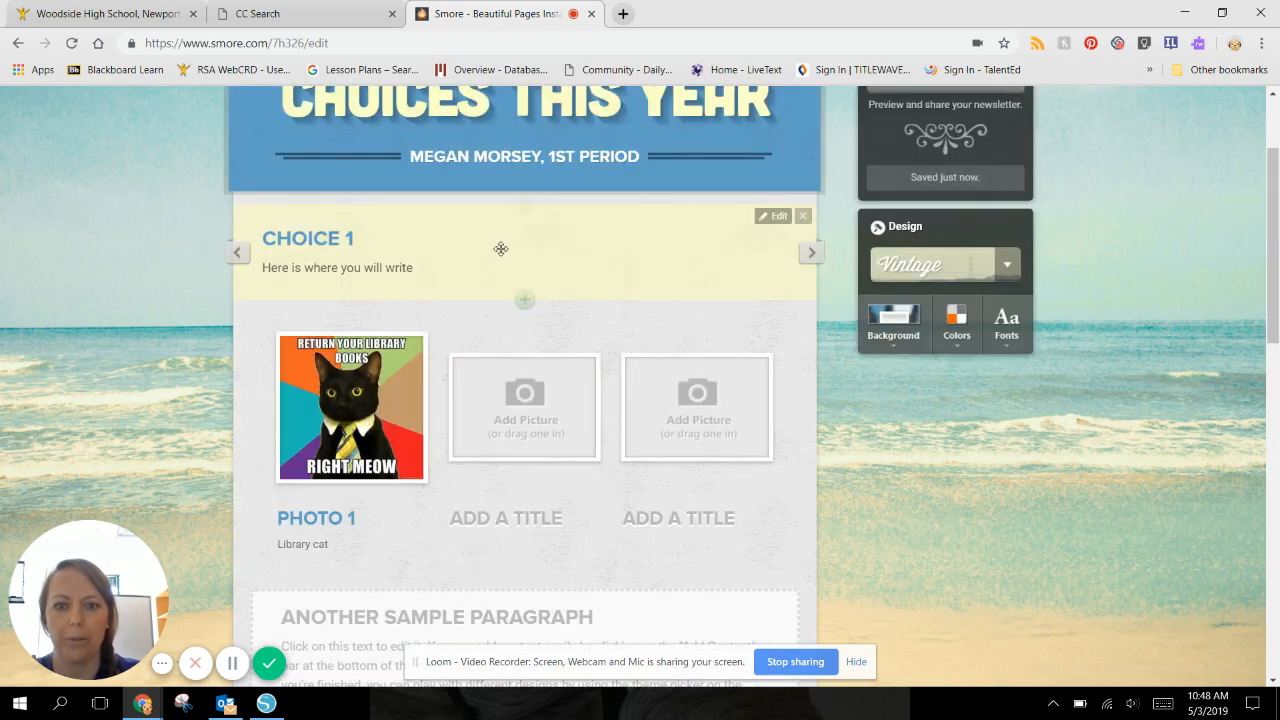
{"action": "scroll", "coordinate": [534, 380], "scroll_direction": "down", "scroll_amount": 3}
{"action": "left_click", "coordinate": [452, 368]}
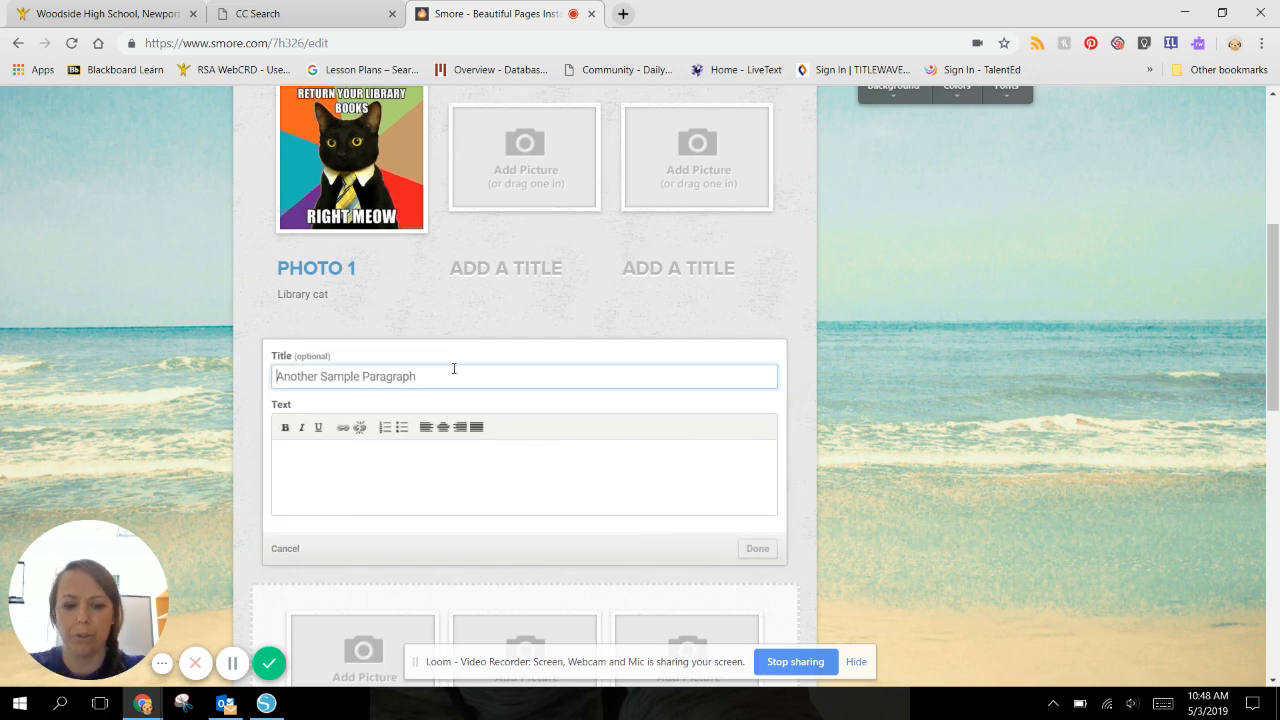
{"action": "type", "text": "Choice 2"}
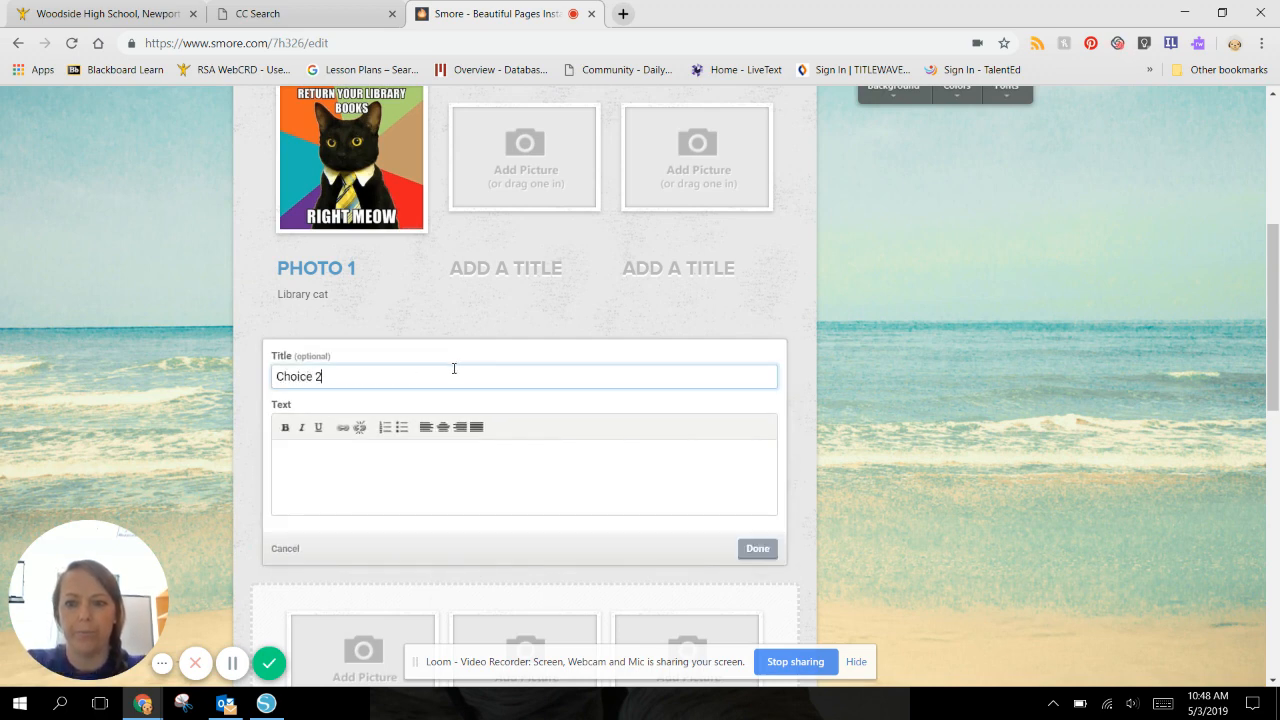
{"action": "key", "text": "Tab"}
{"action": "type", "text": "ep"}
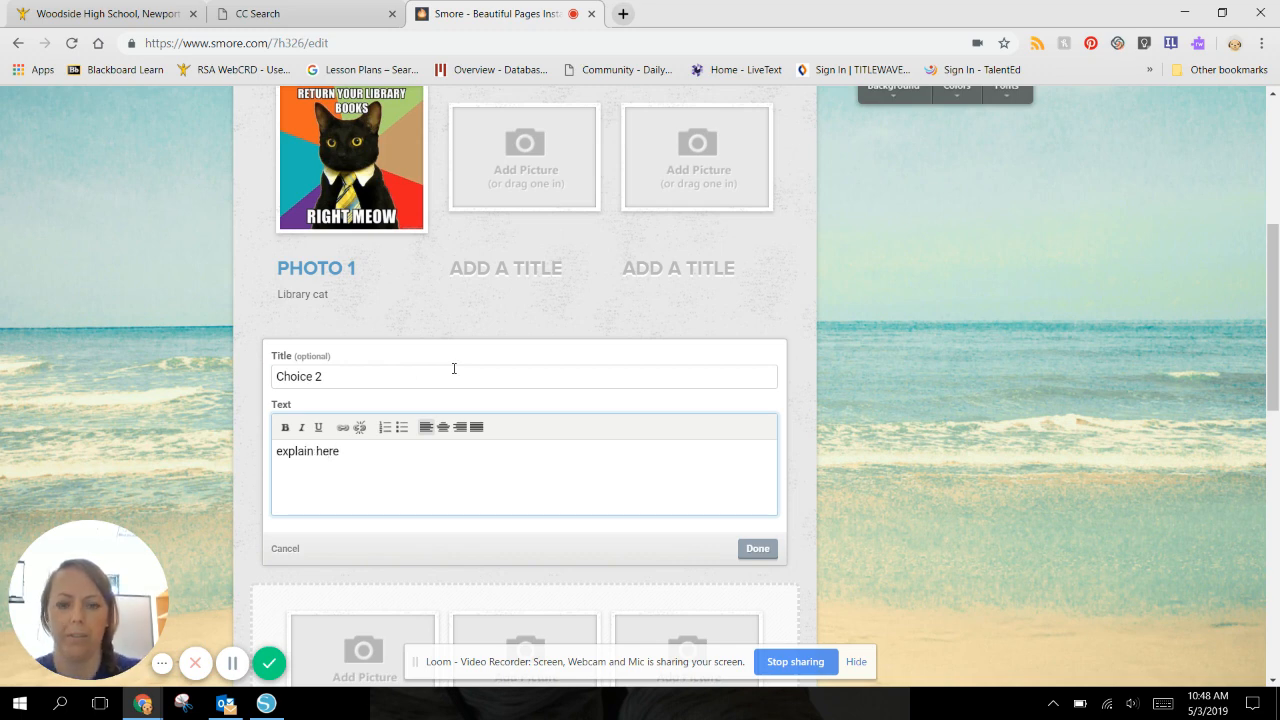
{"action": "left_click", "coordinate": [757, 548]}
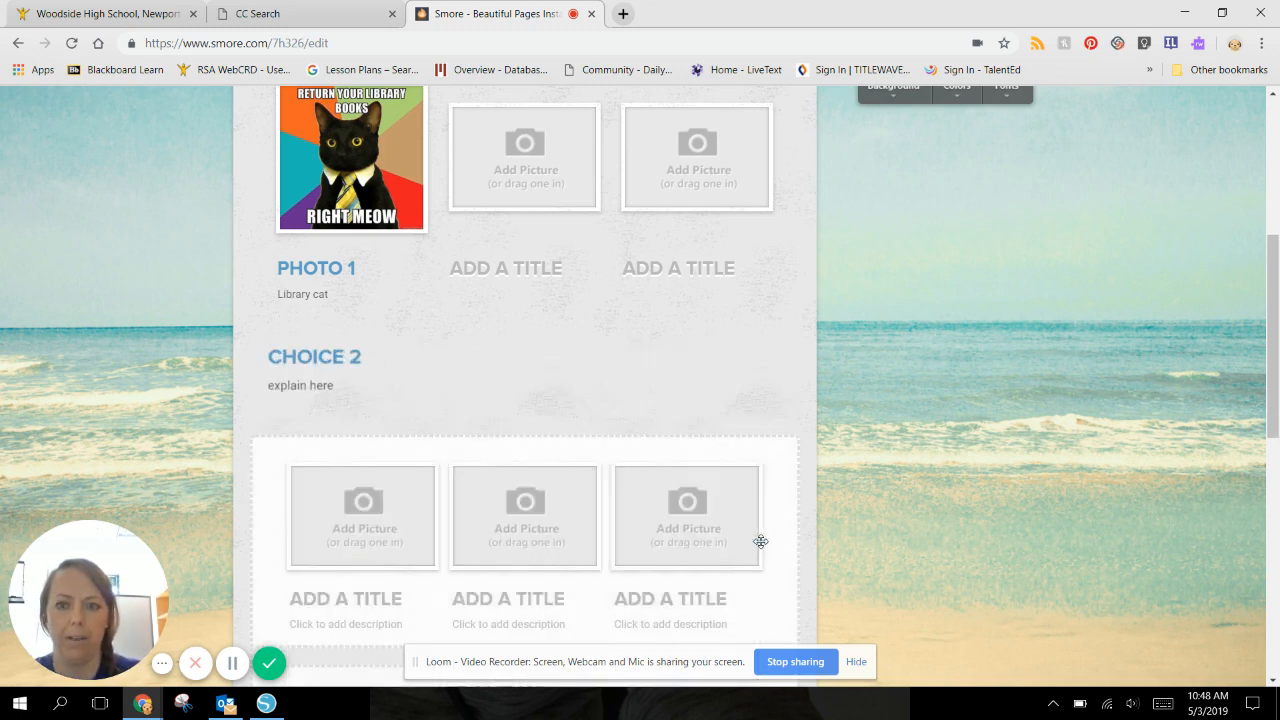
{"action": "scroll", "coordinate": [640, 470], "scroll_direction": "down", "scroll_amount": 3}
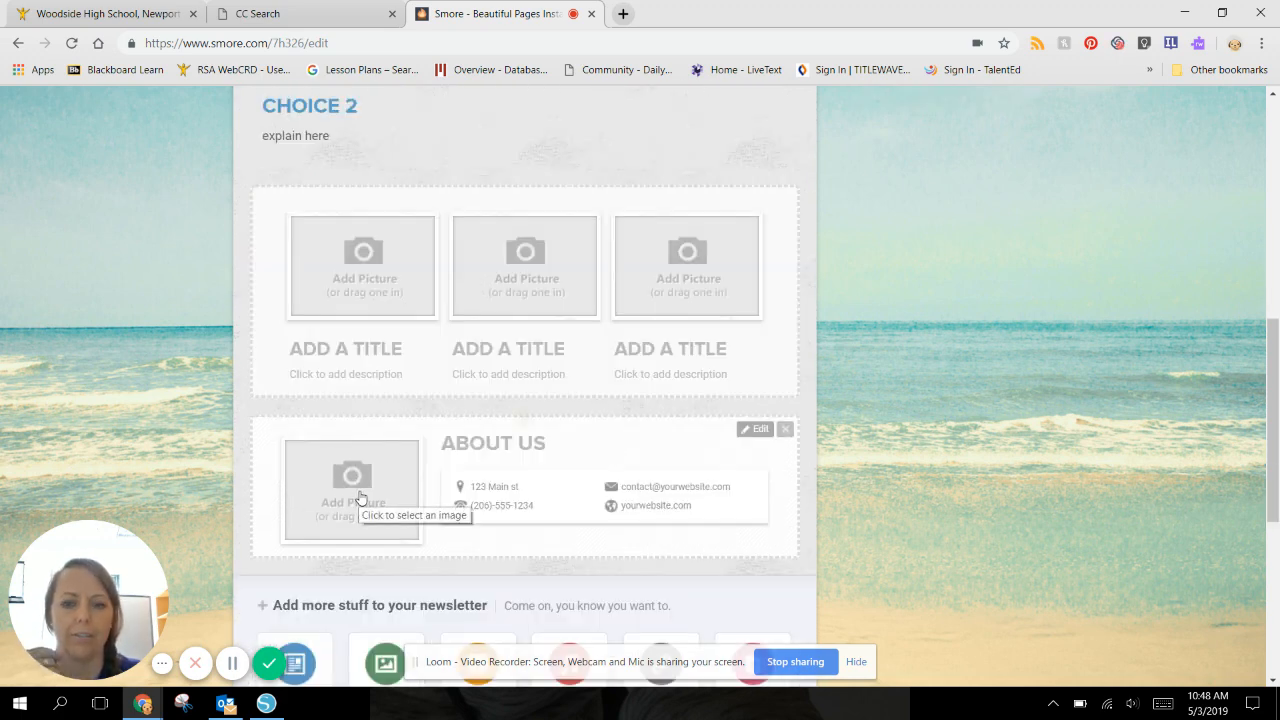
Insert the picture meinlibrary.JPG from the Pictures folder into the About Us block.
{"action": "left_click", "coordinate": [361, 498]}
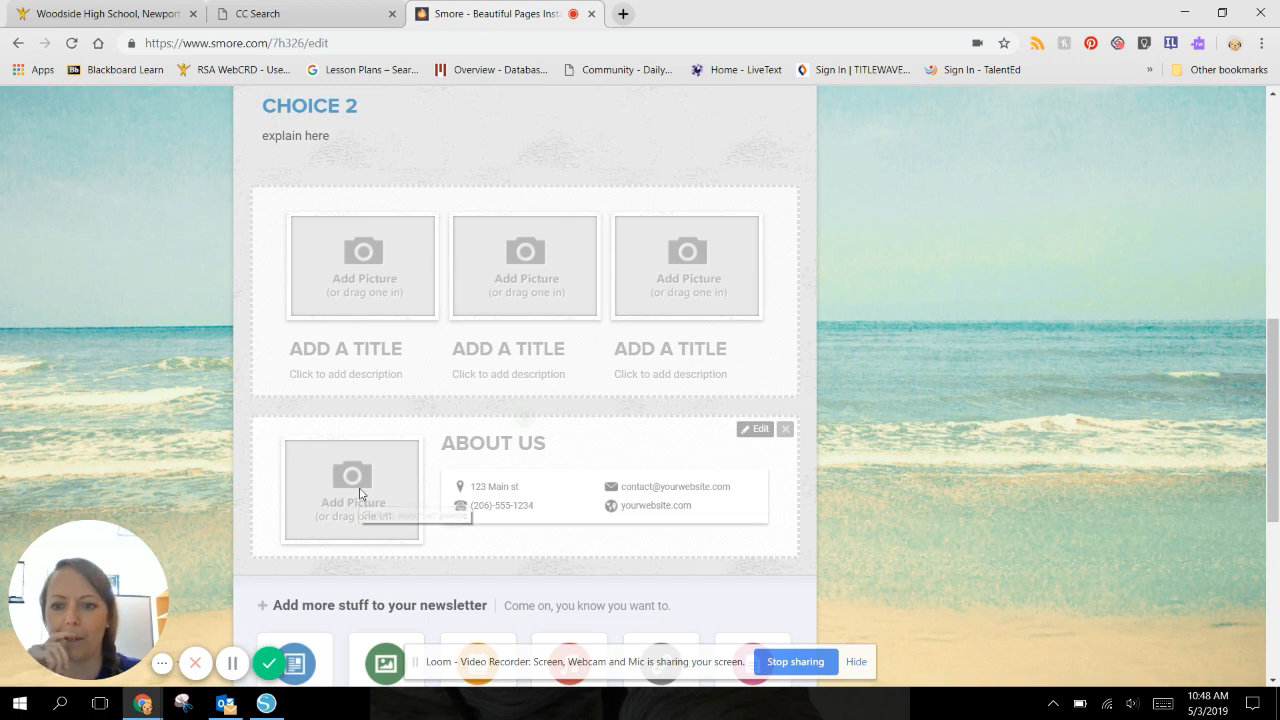
{"action": "scroll", "coordinate": [410, 200], "scroll_direction": "down", "scroll_amount": 2}
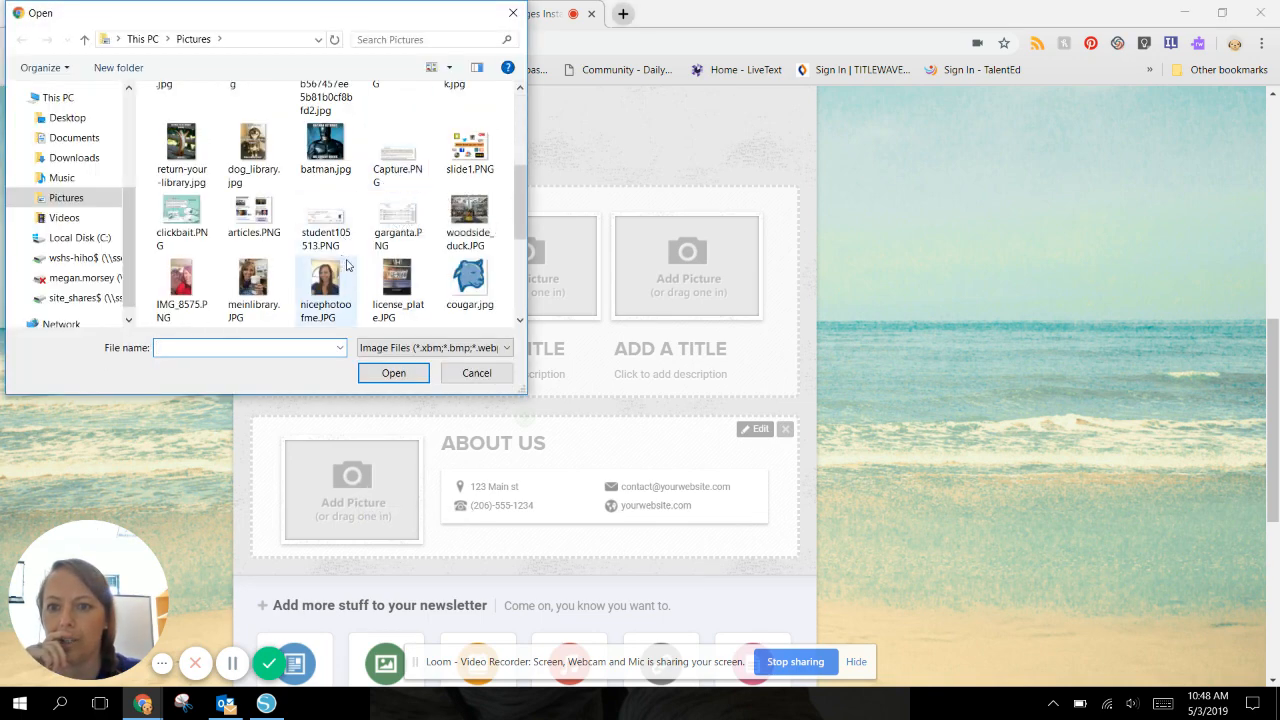
{"action": "left_click", "coordinate": [253, 285]}
{"action": "left_click", "coordinate": [393, 372]}
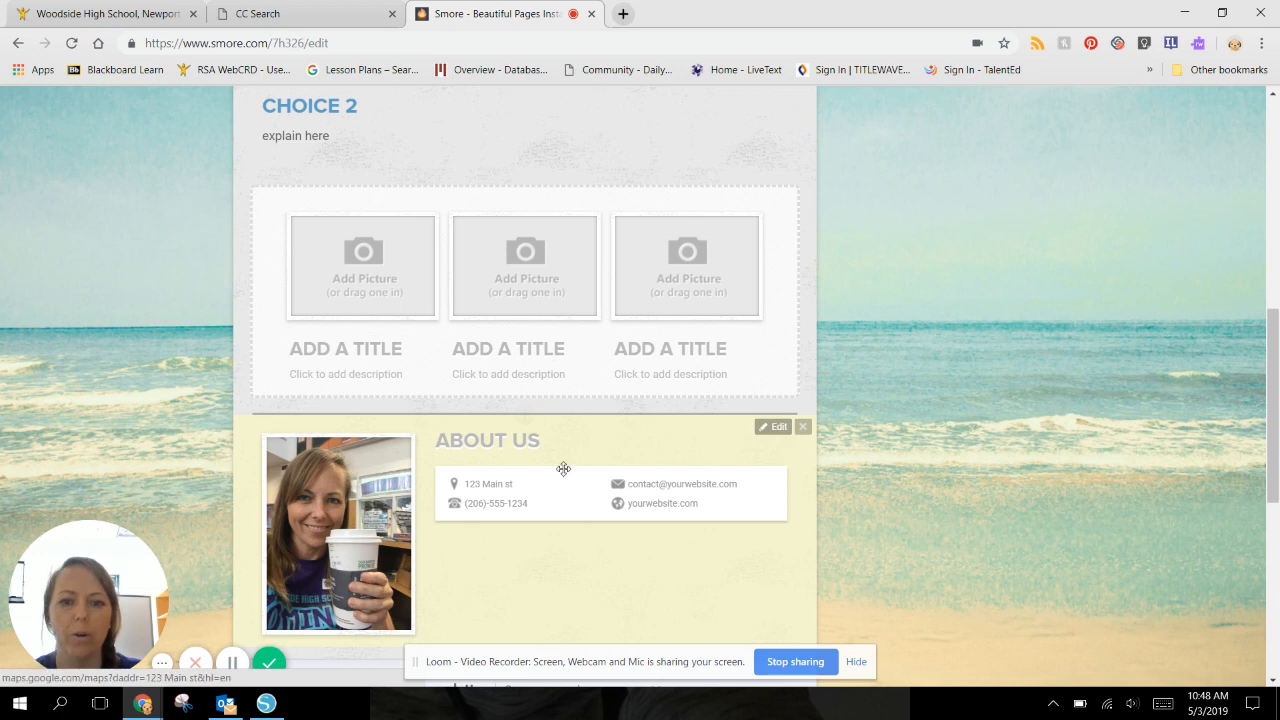
Remove the About Us block from the end of the newsletter.
{"action": "scroll", "coordinate": [762, 490], "scroll_direction": "down", "scroll_amount": 1}
{"action": "scroll", "coordinate": [745, 480], "scroll_direction": "down", "scroll_amount": 1}
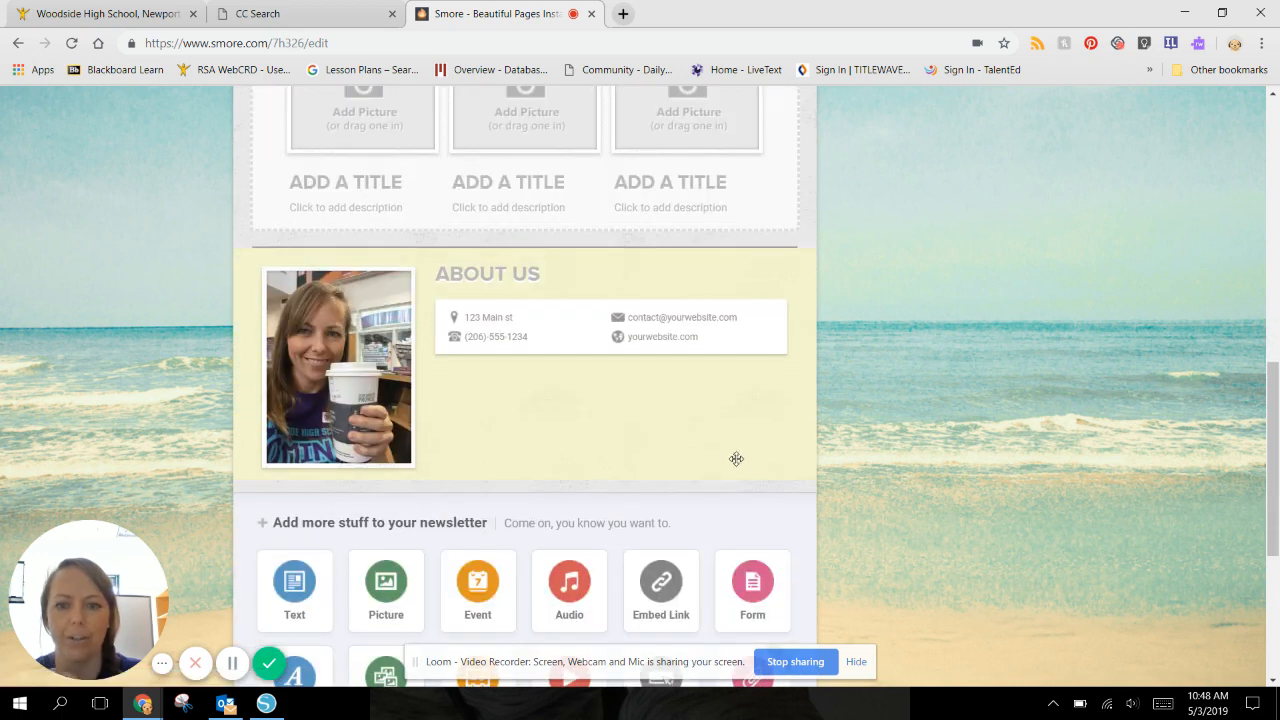
{"action": "scroll", "coordinate": [780, 430], "scroll_direction": "up", "scroll_amount": 1}
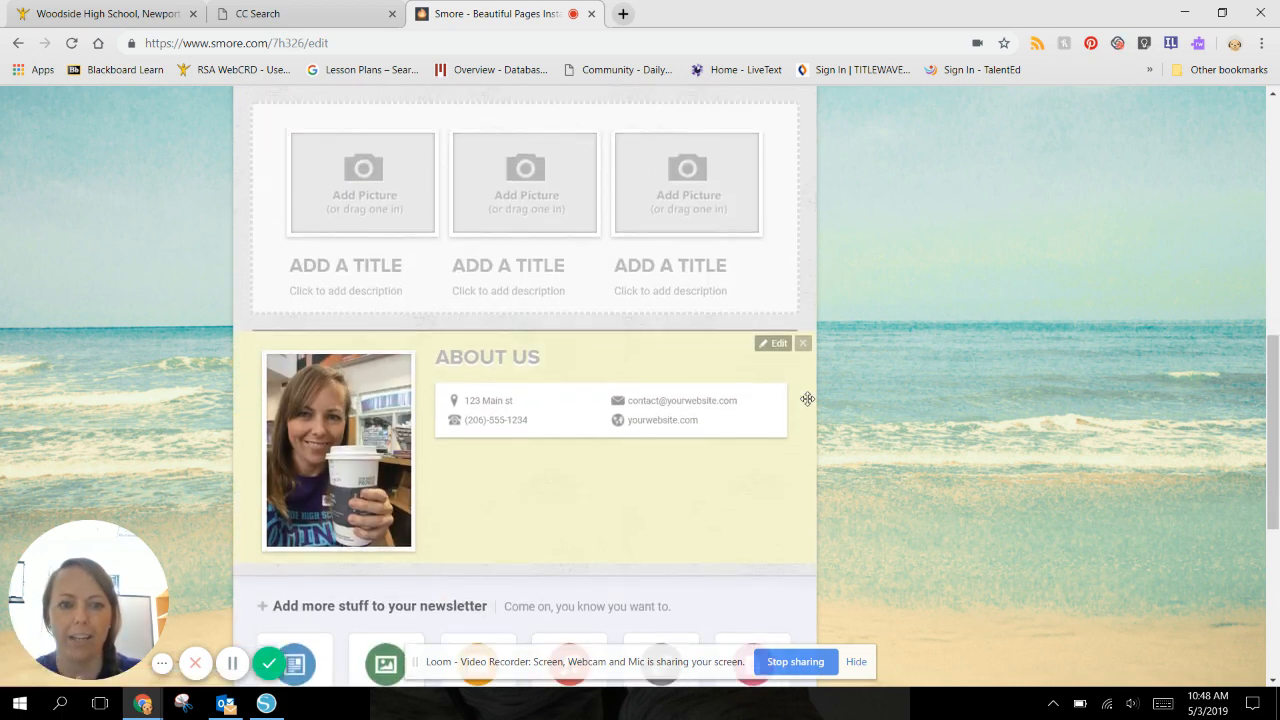
{"action": "left_click", "coordinate": [803, 346]}
{"action": "left_click", "coordinate": [800, 345]}
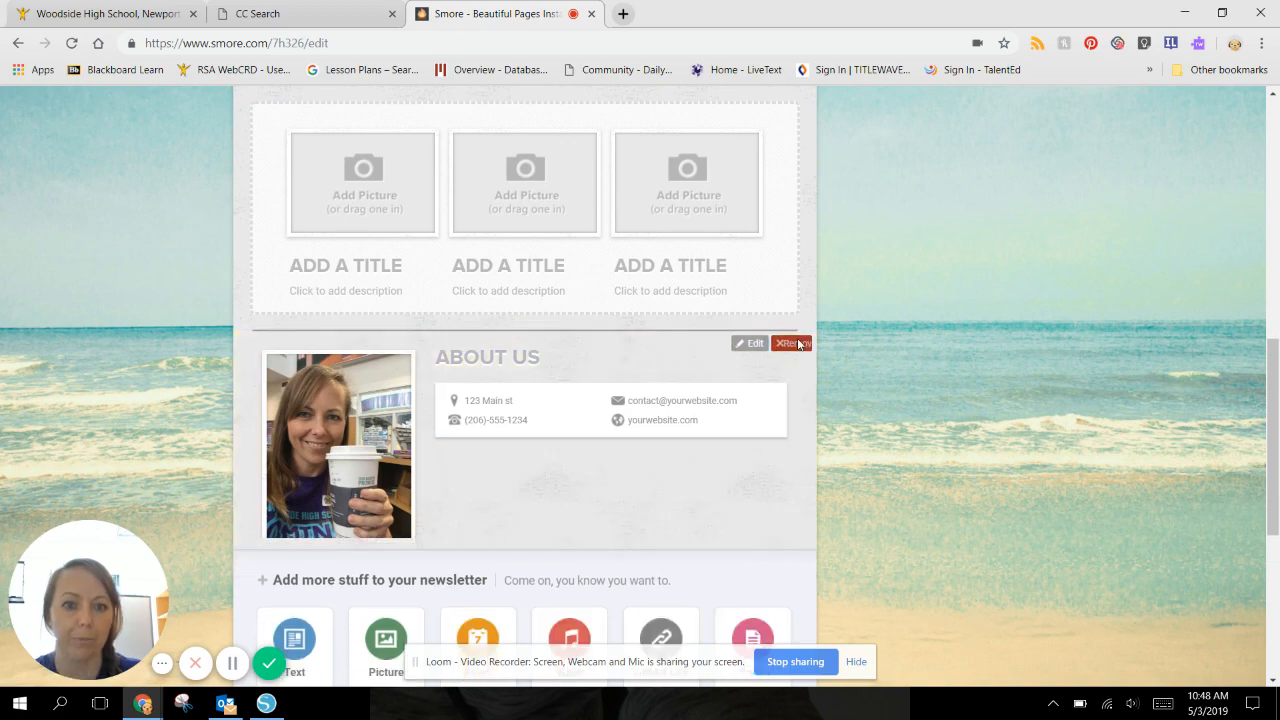
Review the whole newsletter from the title to the last gallery, and finish editing to publish it.
{"action": "scroll", "coordinate": [829, 376], "scroll_direction": "up", "scroll_amount": 6}
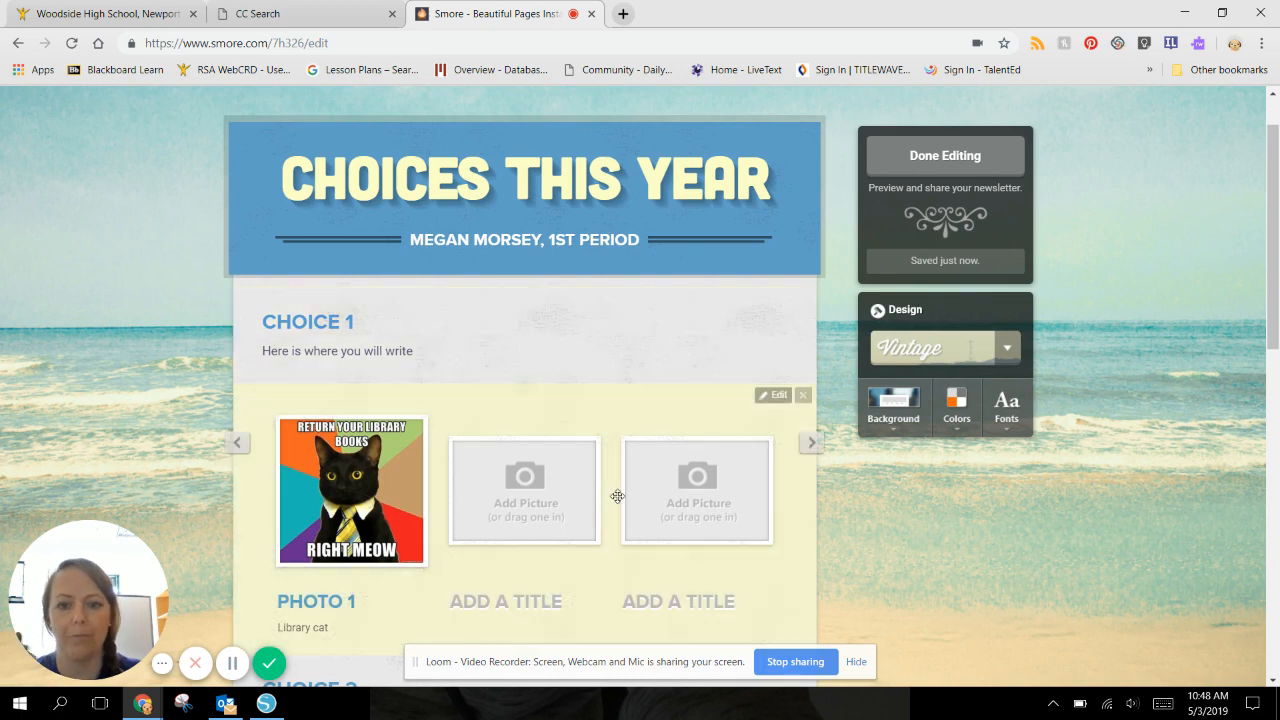
{"action": "scroll", "coordinate": [621, 474], "scroll_direction": "down", "scroll_amount": 2}
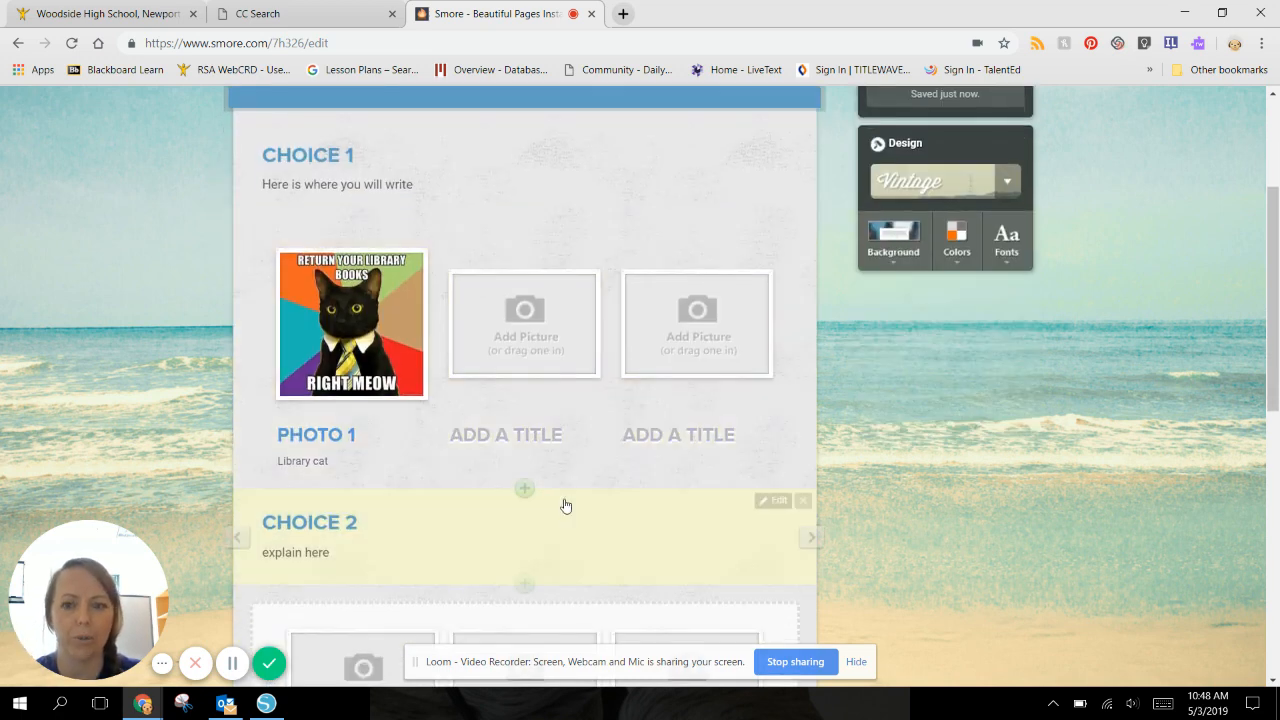
{"action": "scroll", "coordinate": [570, 490], "scroll_direction": "down", "scroll_amount": 1}
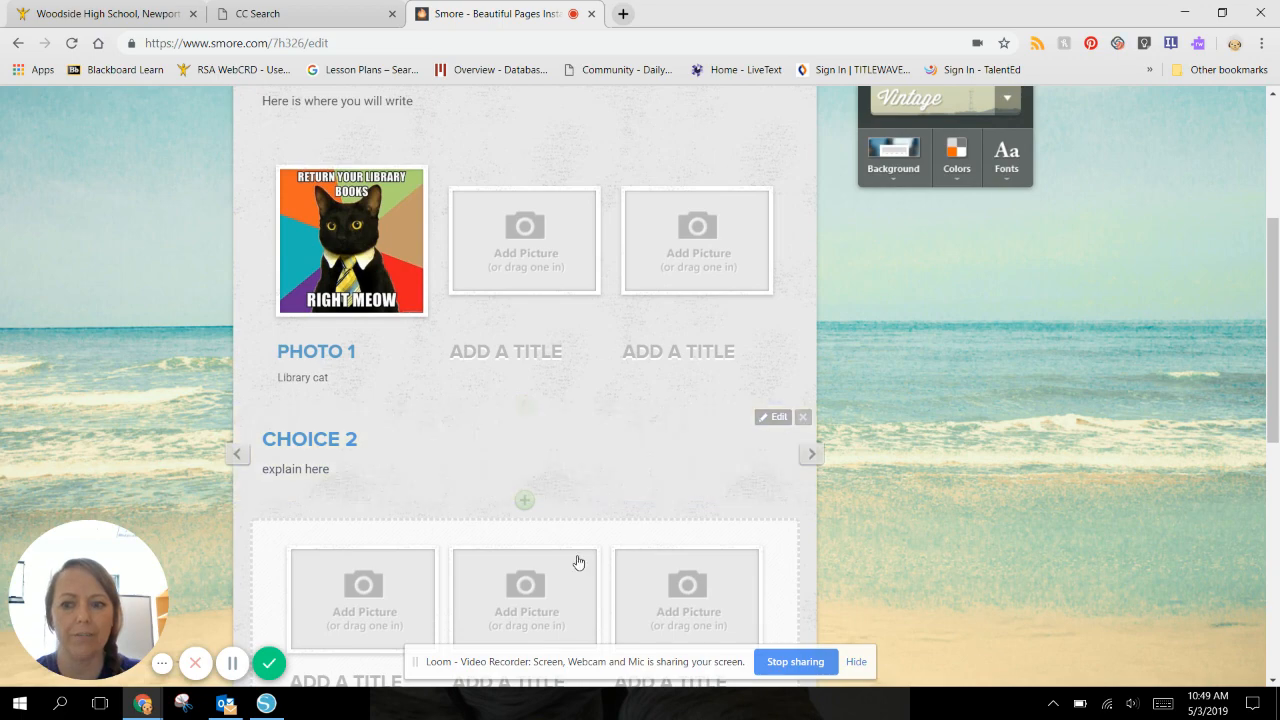
{"action": "scroll", "coordinate": [563, 543], "scroll_direction": "down", "scroll_amount": 1}
{"action": "scroll", "coordinate": [700, 500], "scroll_direction": "down", "scroll_amount": 2}
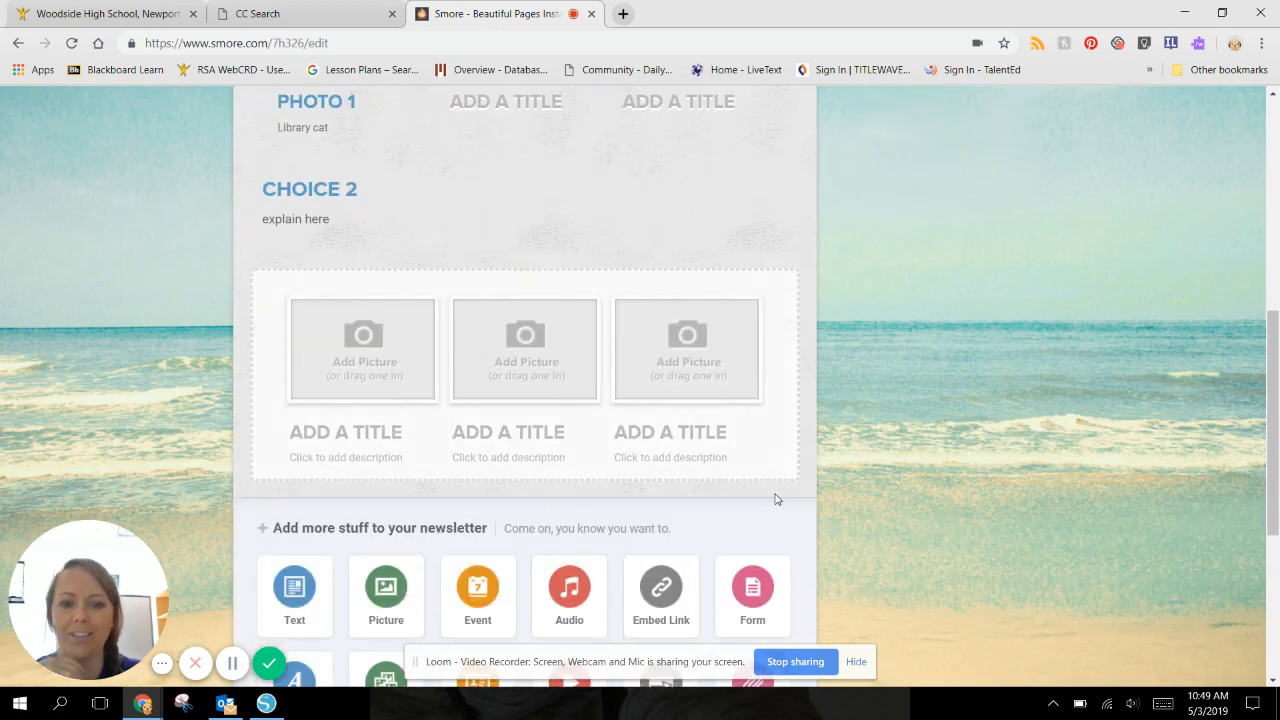
{"action": "scroll", "coordinate": [771, 491], "scroll_direction": "up", "scroll_amount": 2}
{"action": "scroll", "coordinate": [770, 505], "scroll_direction": "up", "scroll_amount": 5}
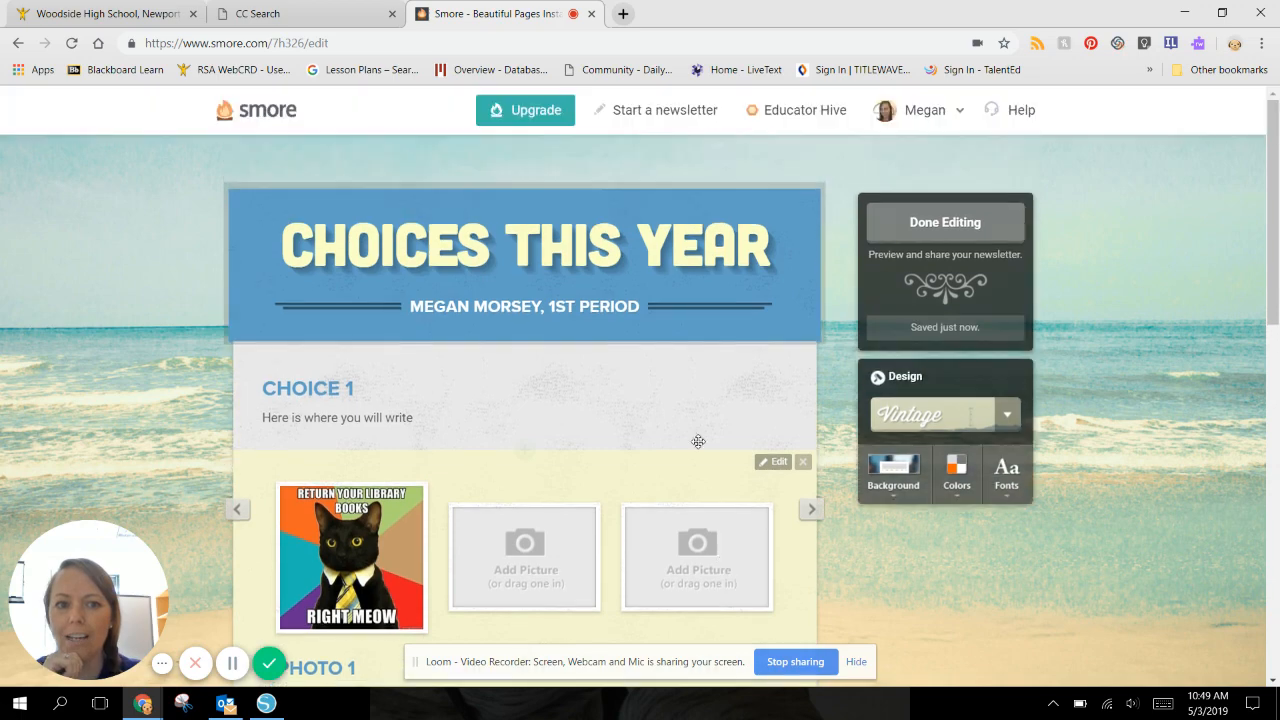
{"action": "left_click", "coordinate": [932, 224]}
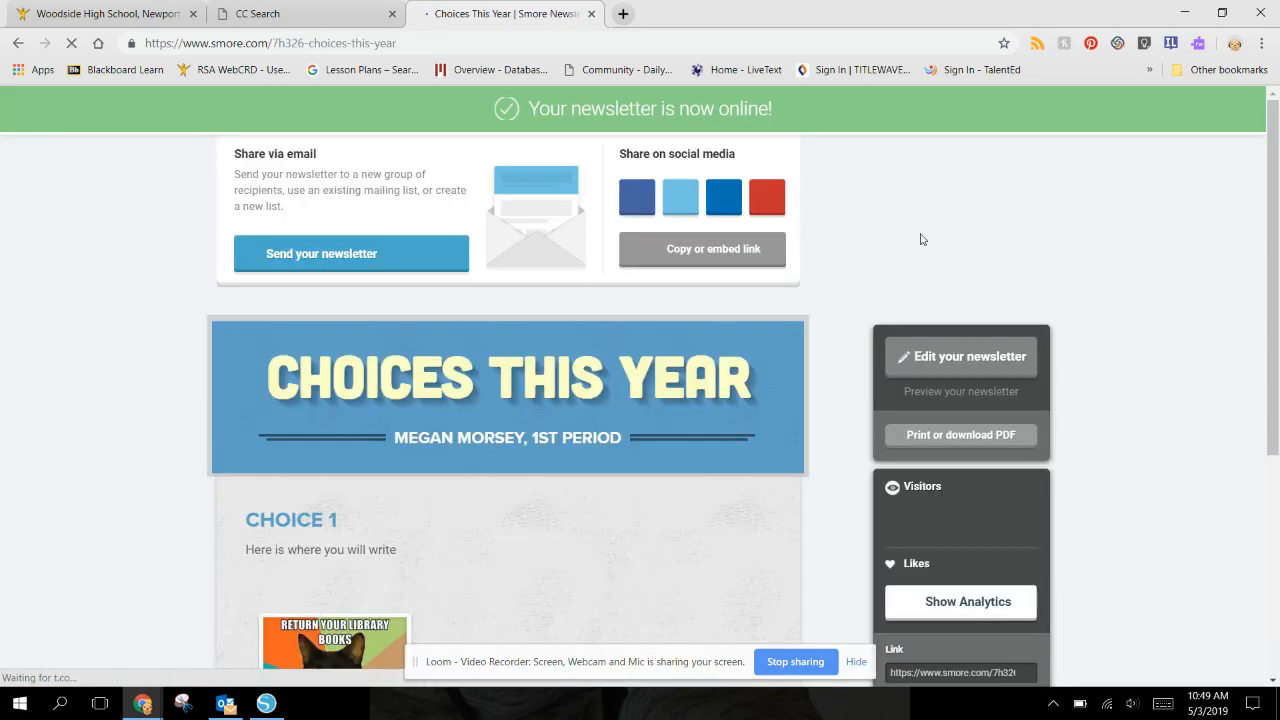
Open the print preview of the published newsletter in standard quality and check its pages.
{"action": "scroll", "coordinate": [765, 420], "scroll_direction": "down", "scroll_amount": 2}
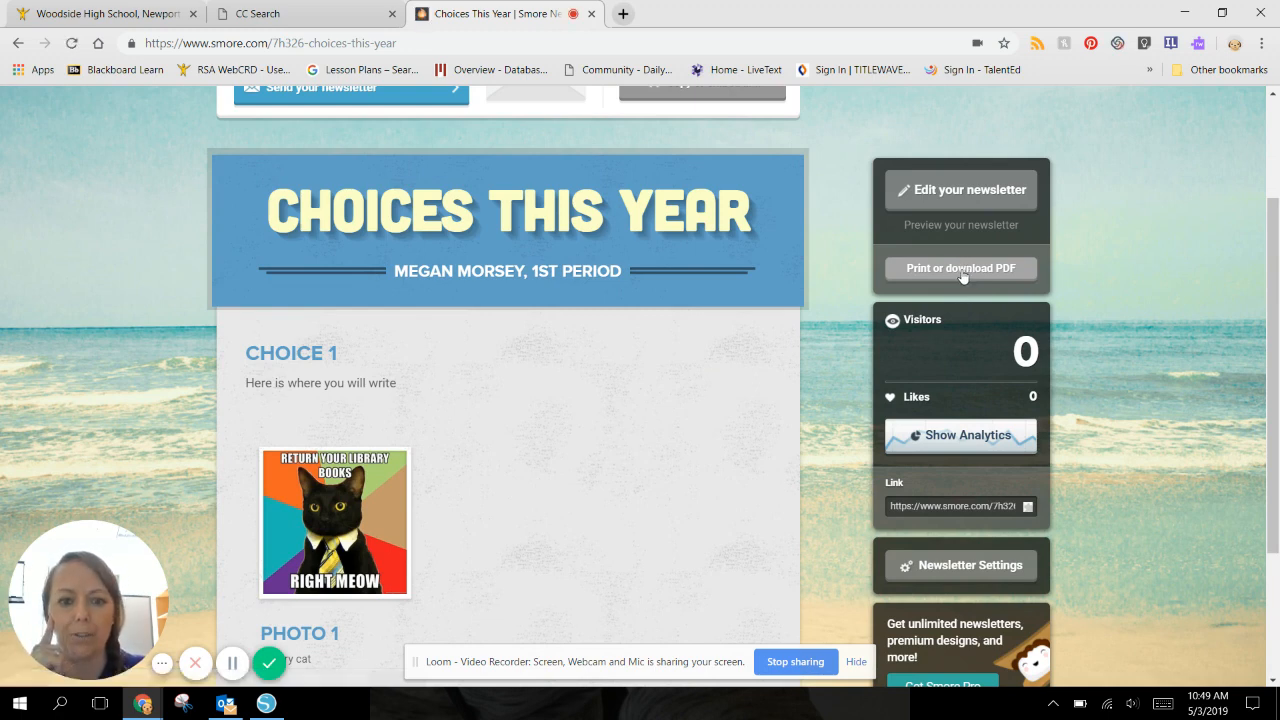
{"action": "left_click", "coordinate": [961, 270]}
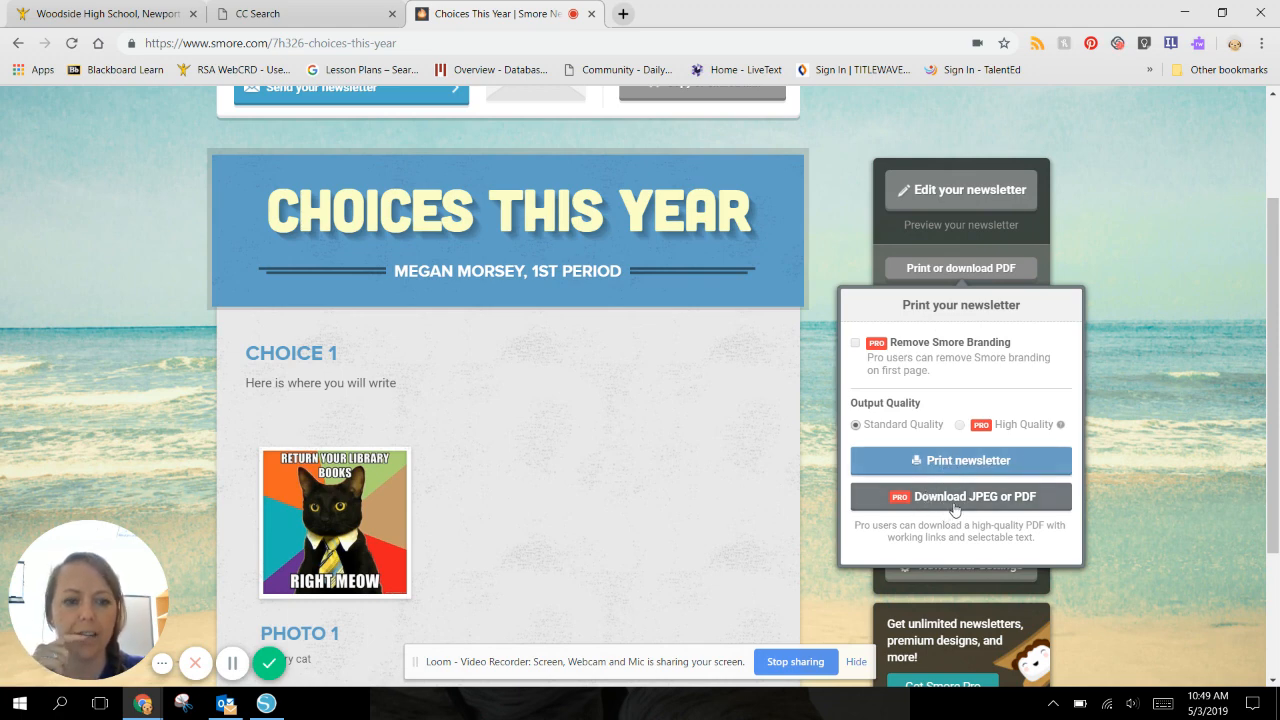
{"action": "left_click", "coordinate": [960, 462]}
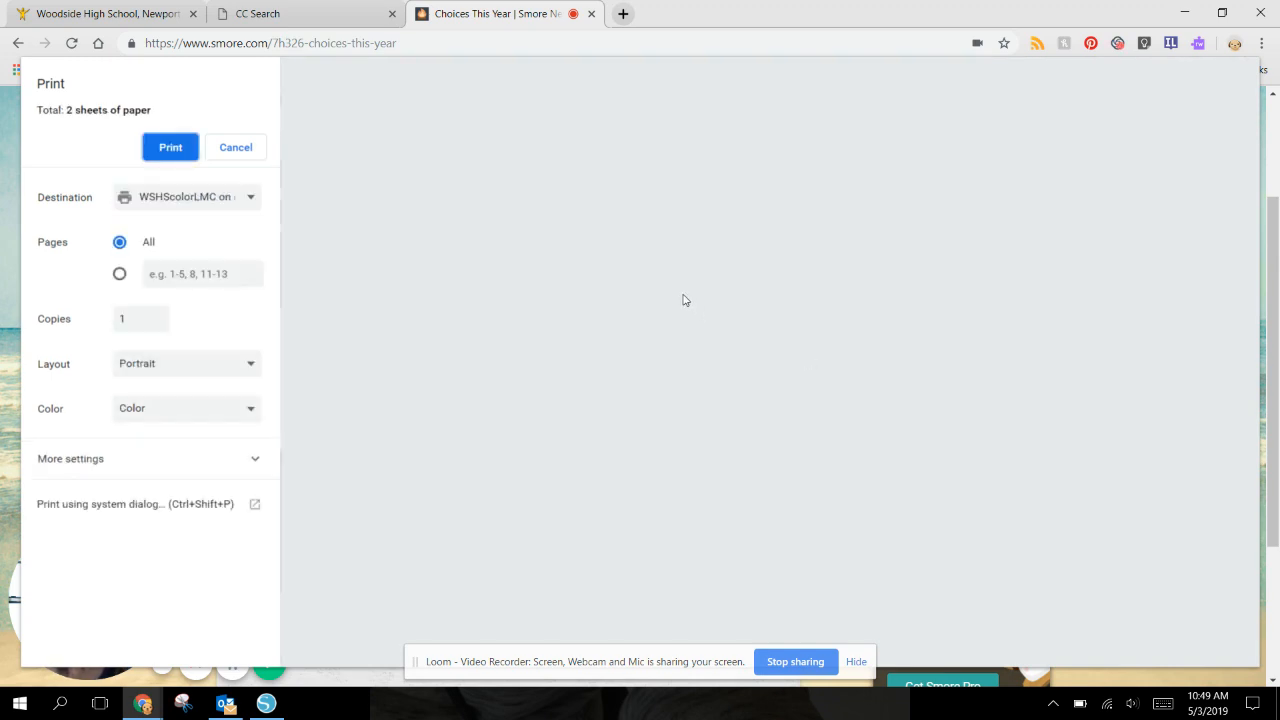
{"action": "scroll", "coordinate": [444, 310], "scroll_direction": "down", "scroll_amount": 3}
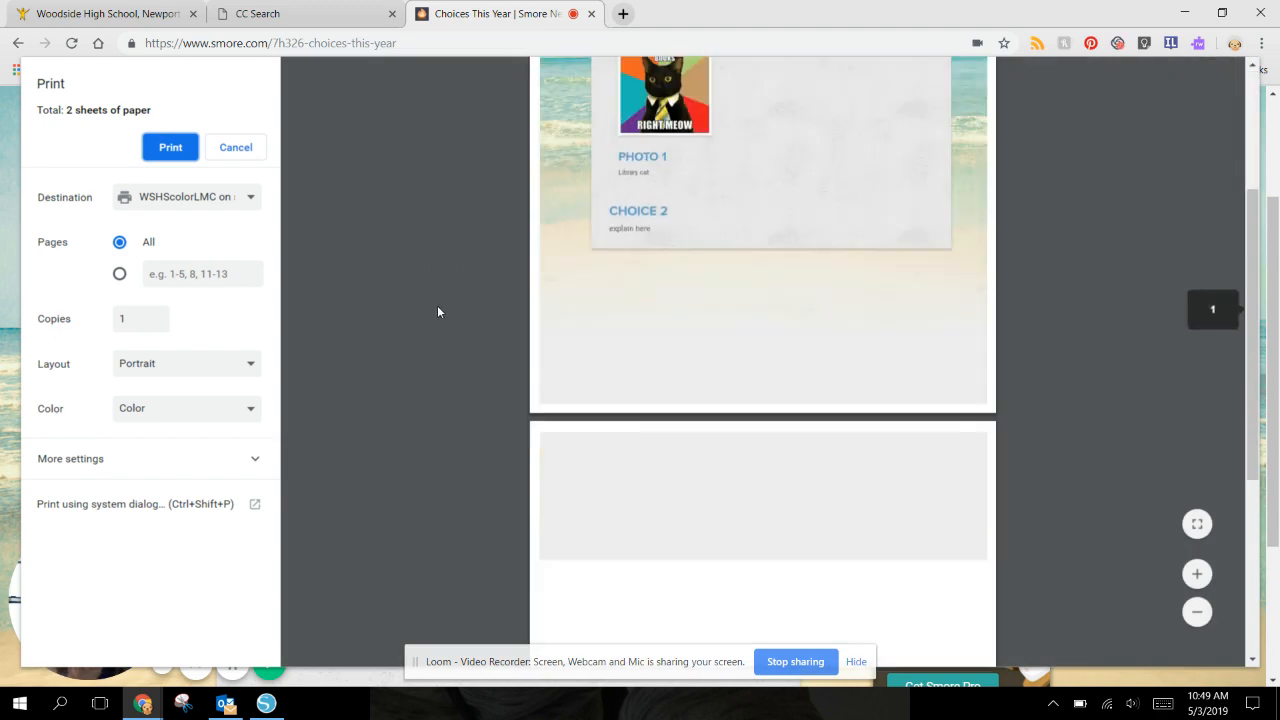
{"action": "scroll", "coordinate": [527, 325], "scroll_direction": "up", "scroll_amount": 3}
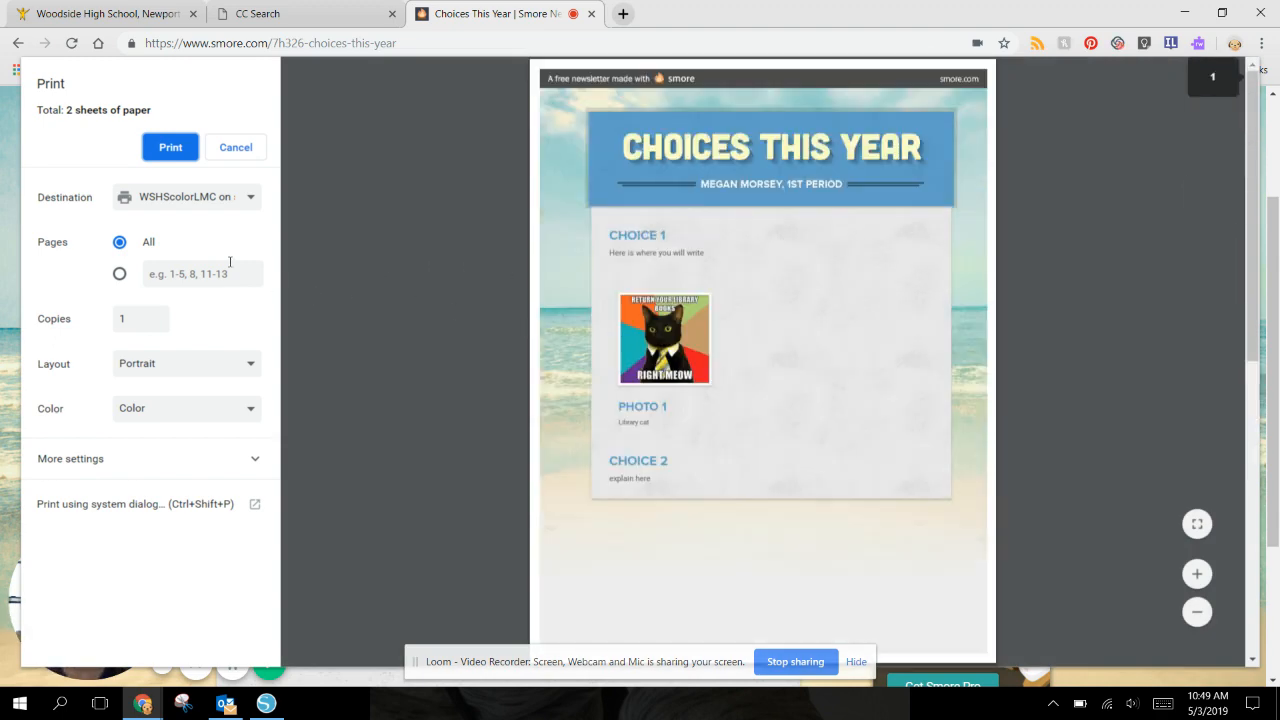
Set the print destination to Save as PDF and start saving the file.
{"action": "left_click", "coordinate": [255, 205]}
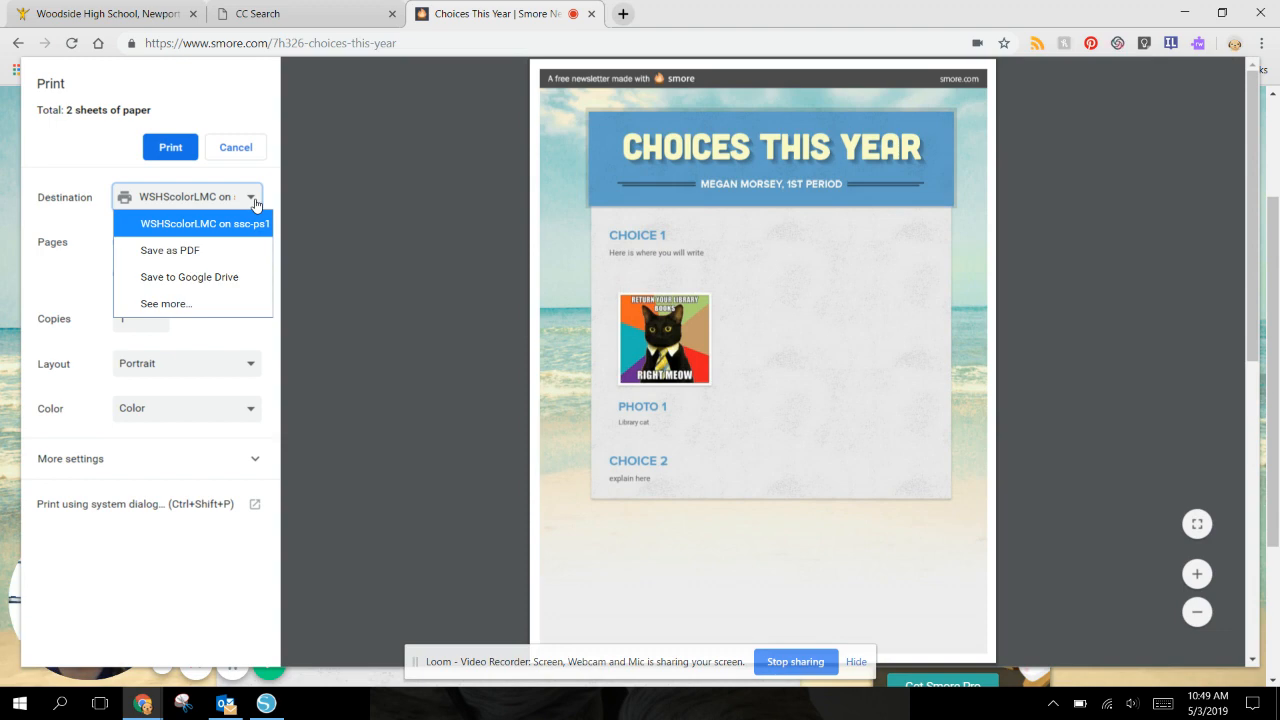
{"action": "left_click", "coordinate": [182, 250]}
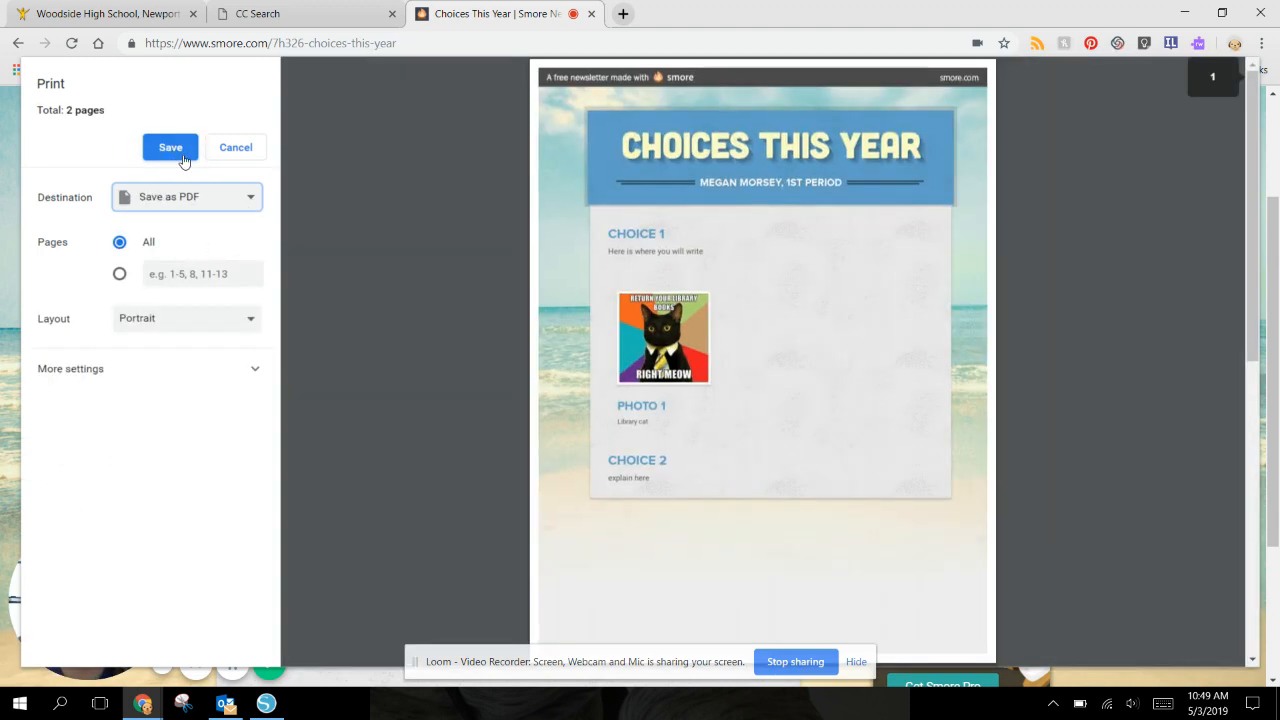
{"action": "left_click", "coordinate": [182, 150]}
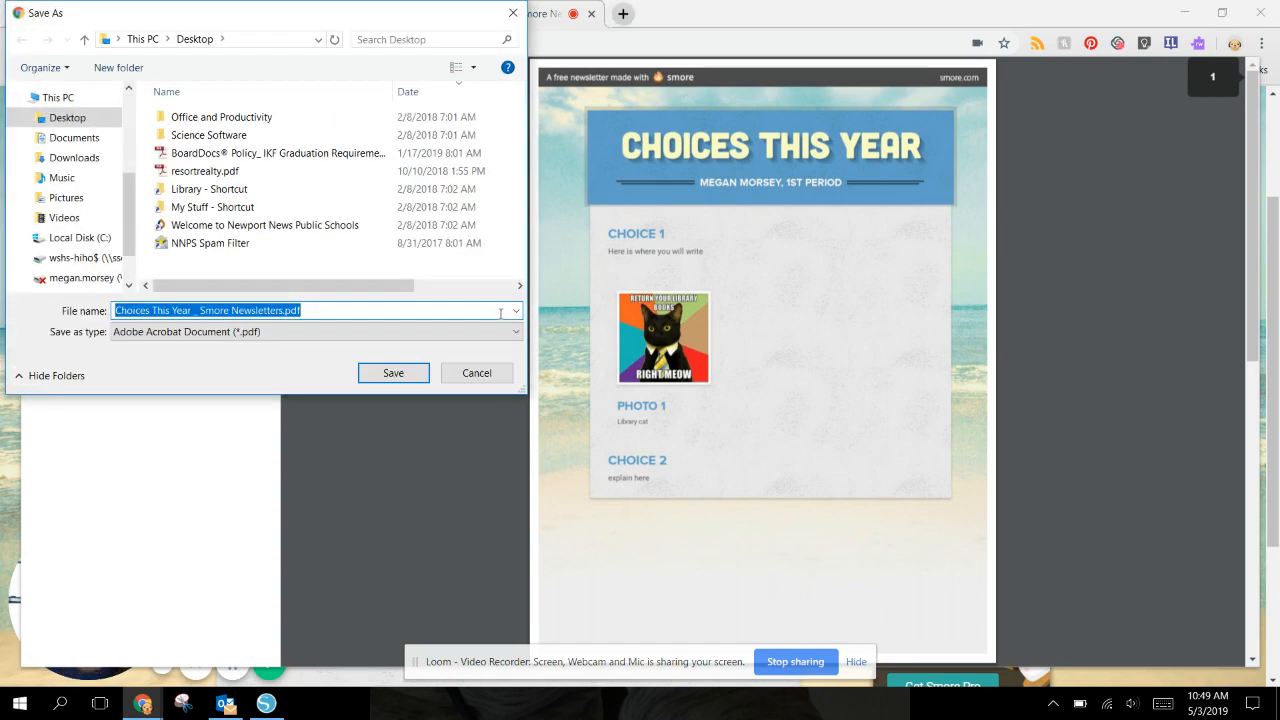
Name the PDF with the author's full name without a space and save it in the Documents folder.
{"action": "type", "text": "megnamo"}
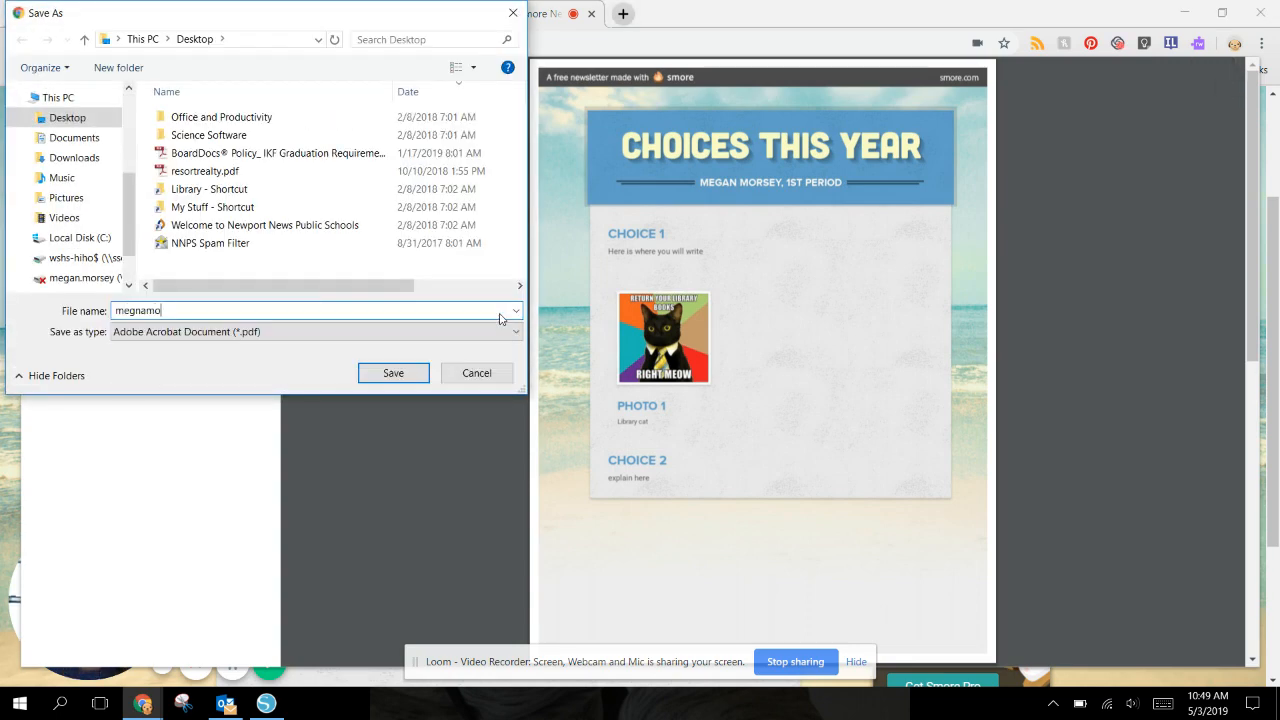
{"action": "key", "text": "BackSpace"}
{"action": "key", "text": "BackSpace"}
{"action": "key", "text": "BackSpace"}
{"action": "key", "text": "BackSpace"}
{"action": "type", "text": "anmorsey"}
{"action": "left_click", "coordinate": [85, 136]}
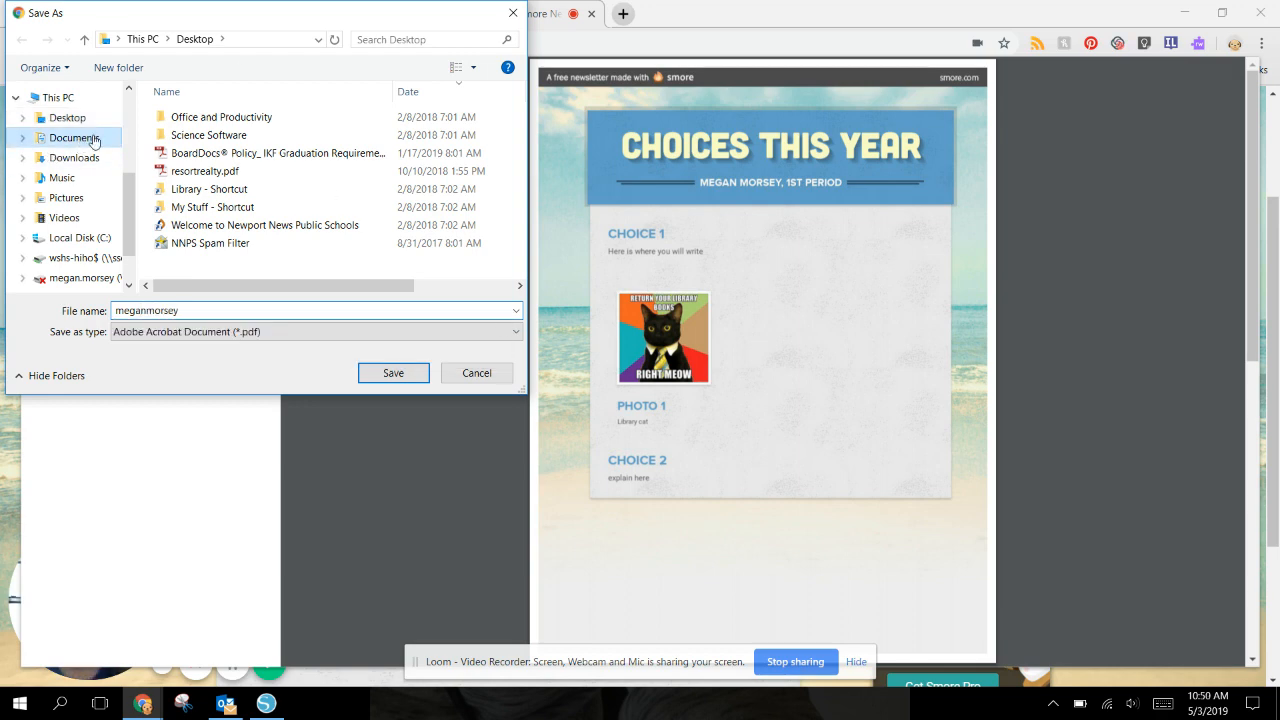
{"action": "left_click", "coordinate": [391, 372]}
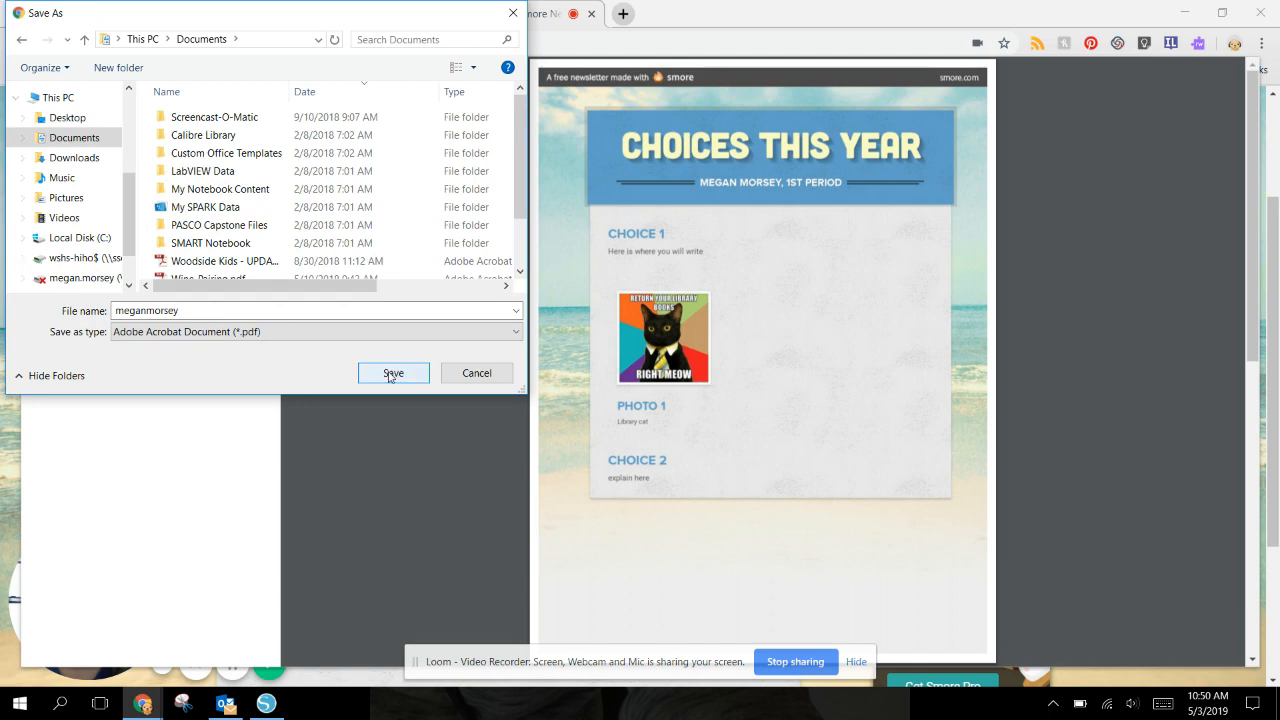